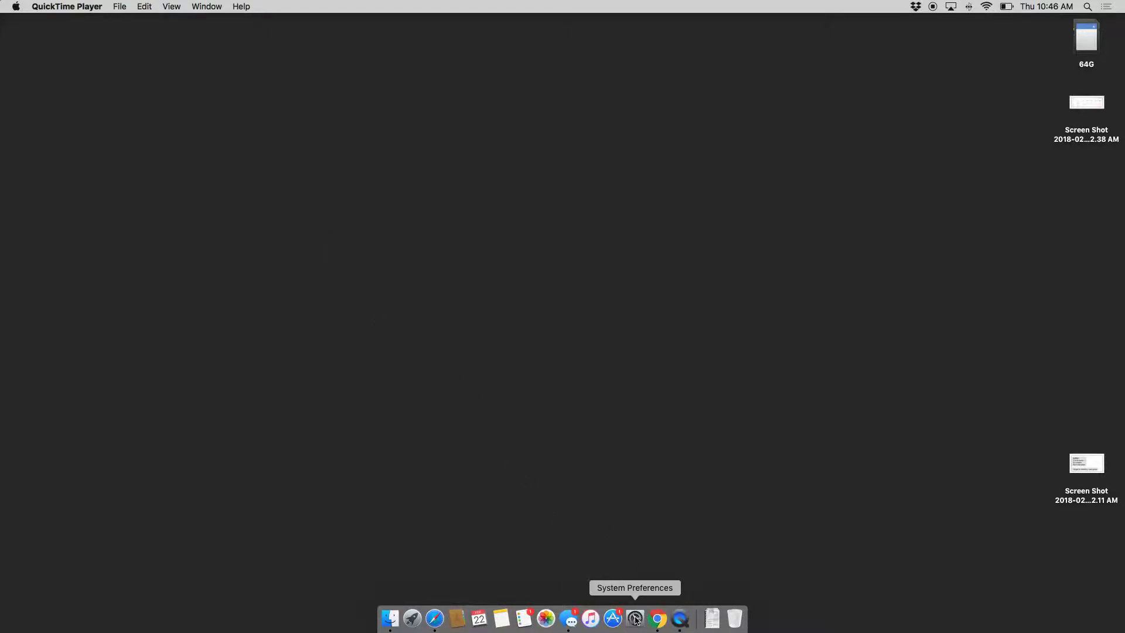
Launch System Preferences from the Apple menu.
left_click(17, 8)
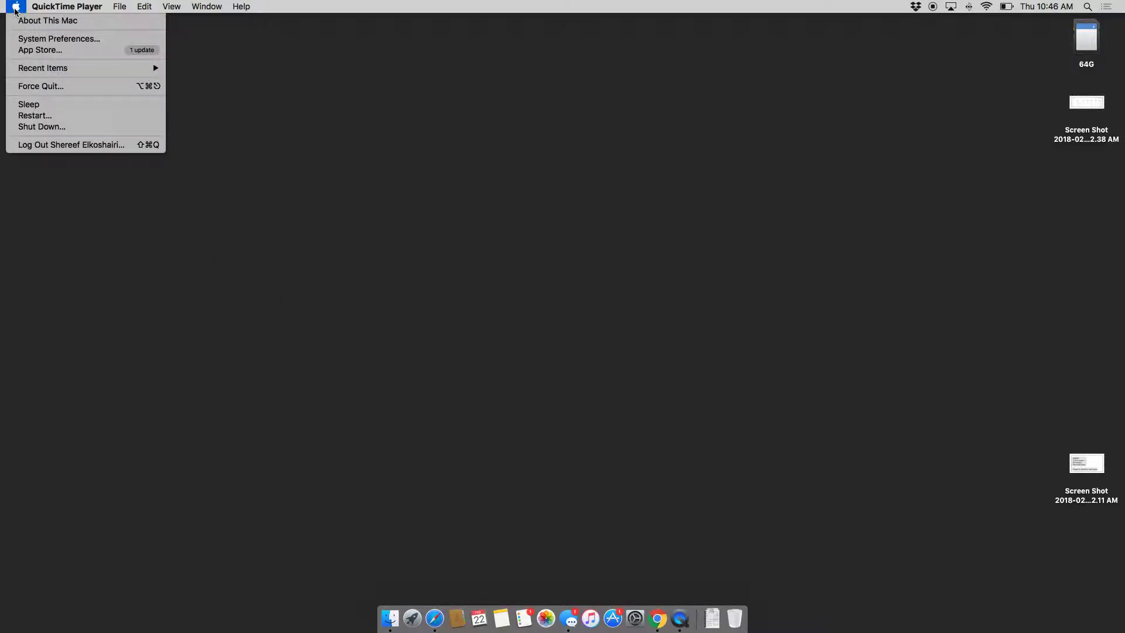
left_click(23, 39)
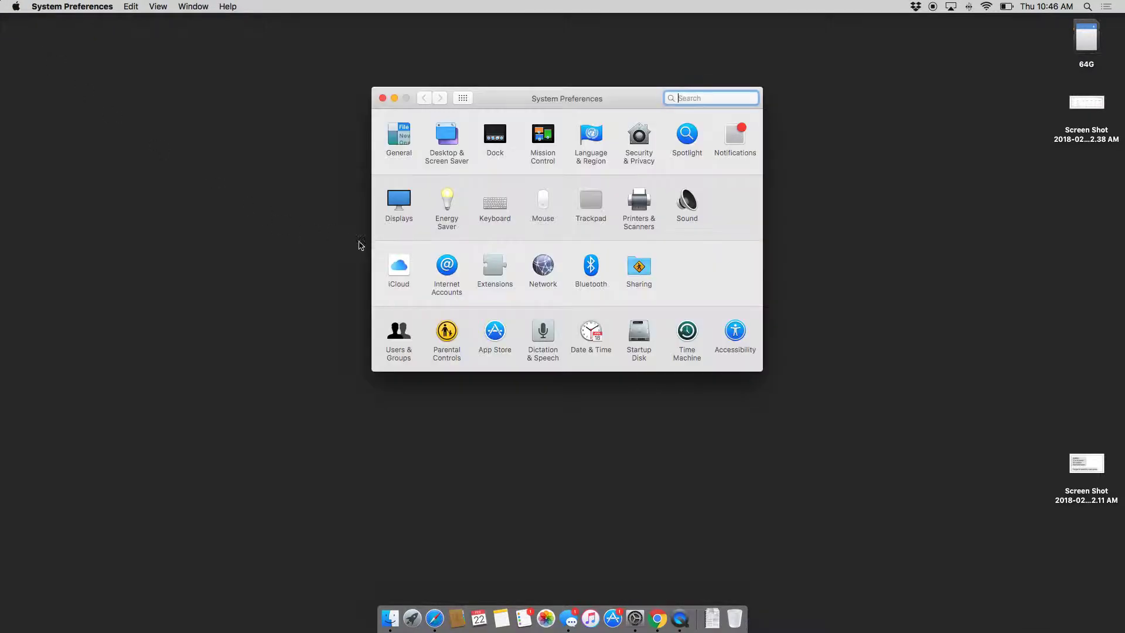
Go to Printers & Scanners and start adding a new printer.
left_click(637, 203)
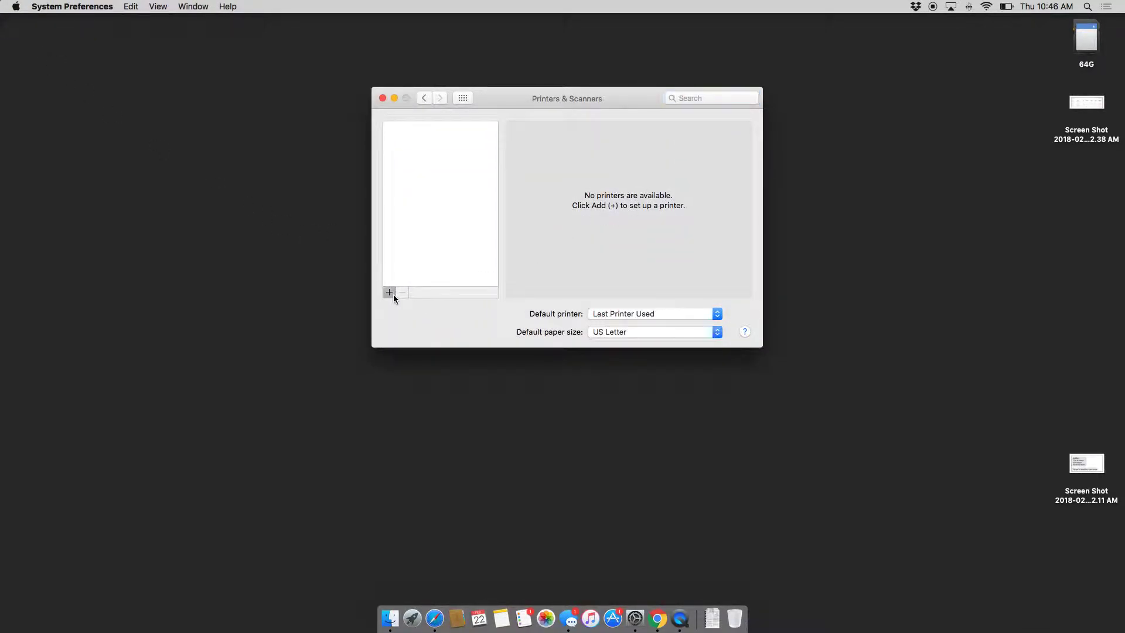
left_click(389, 293)
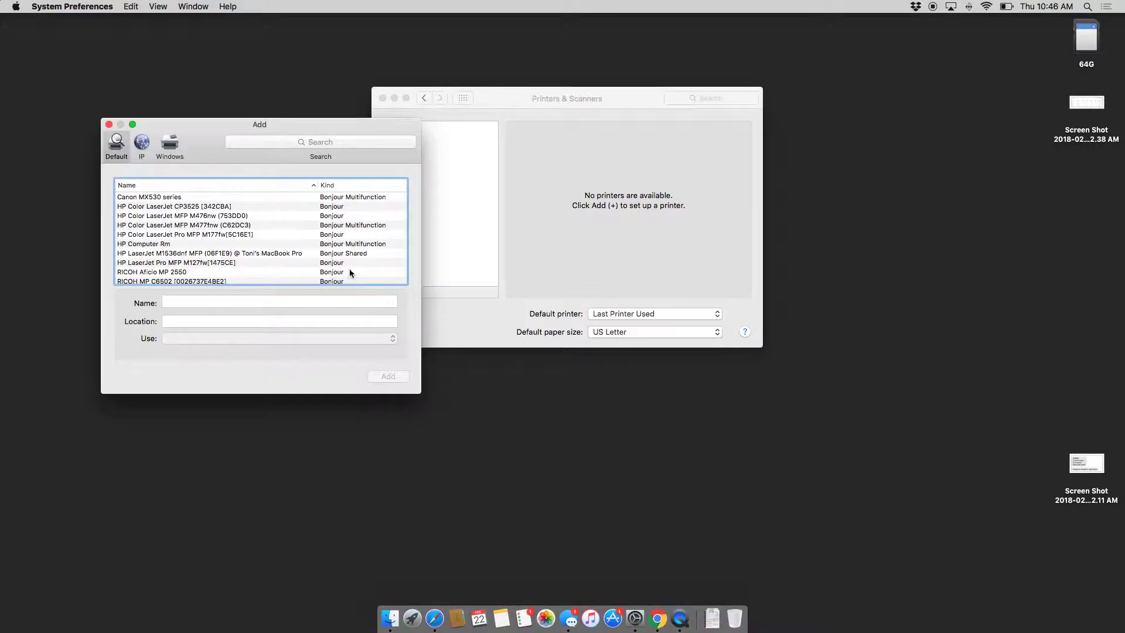
Enter IP printer 192.168.10.9 using the Generic PCL Printer driver.
left_click(151, 143)
type("192")
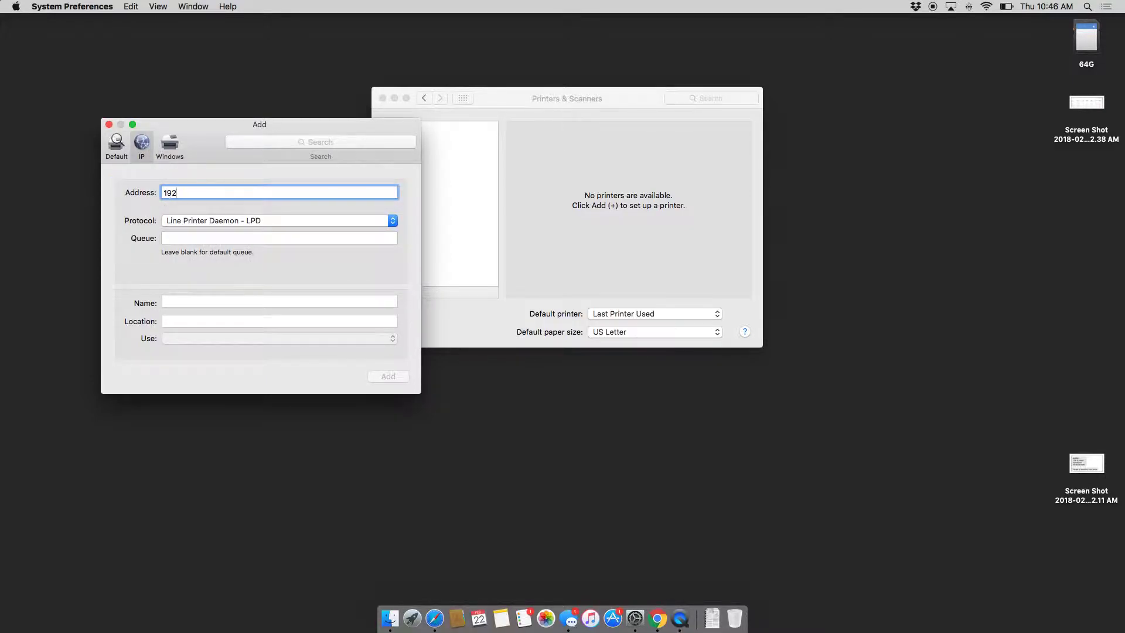
type("9")
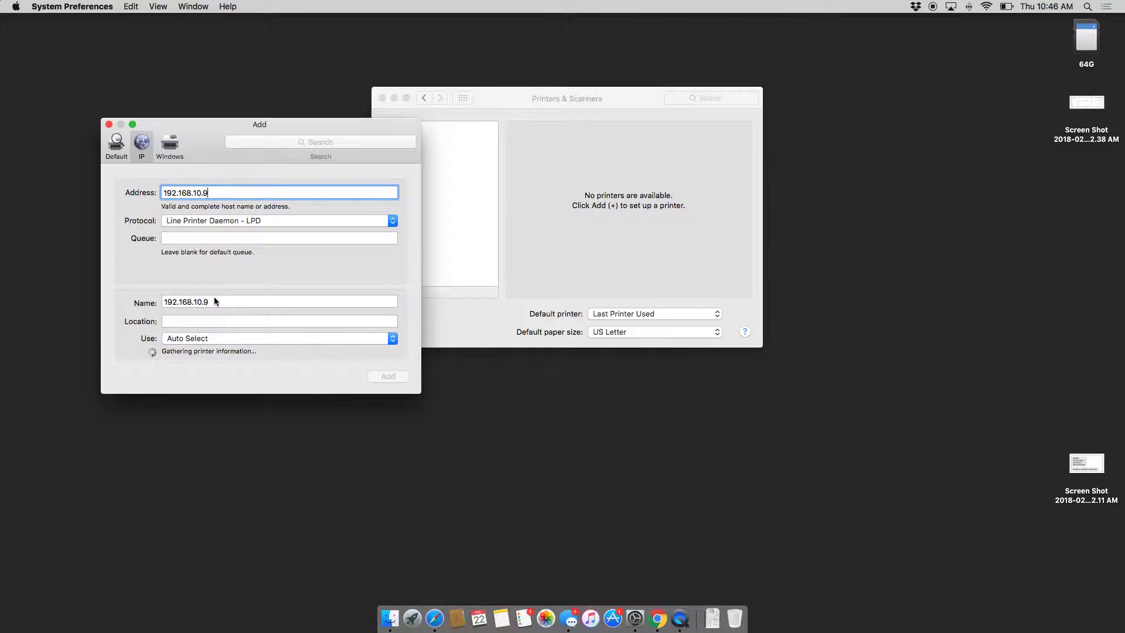
left_click(213, 336)
left_click(212, 360)
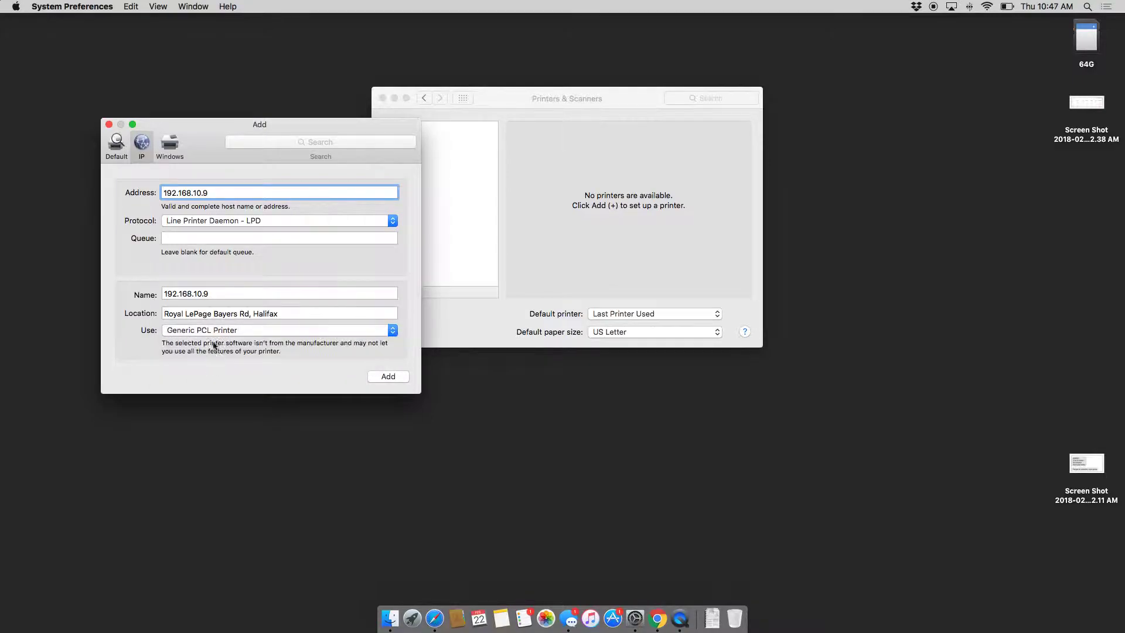
double_click(212, 293)
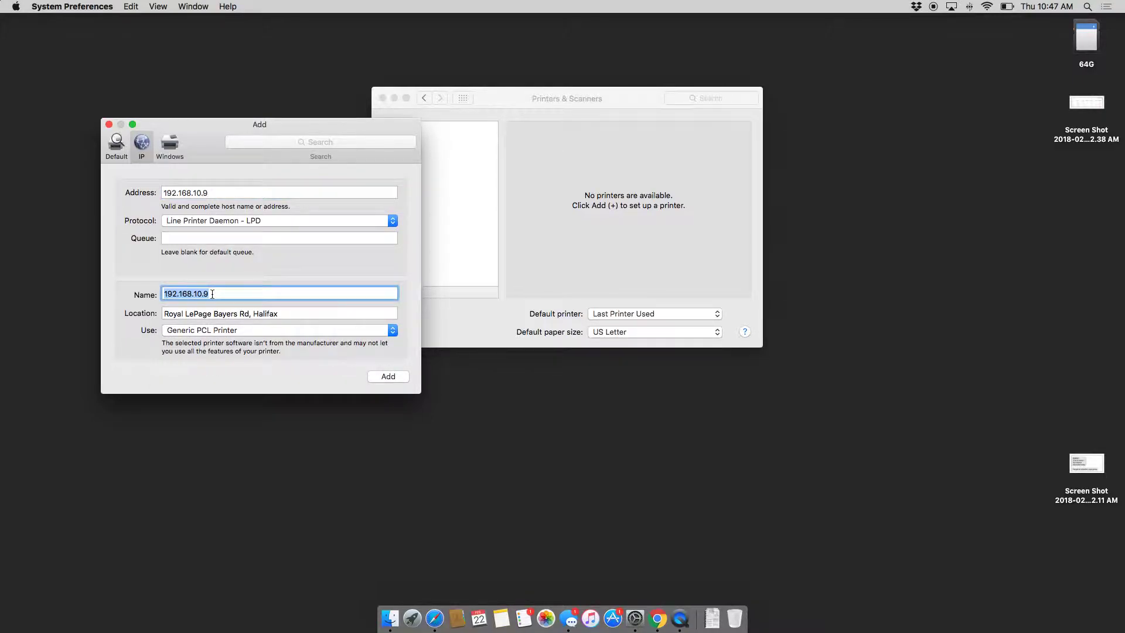
type("Ricoh")
type(" BW Mail Rm Hfx")
Name it Ricoh BW Mail Rm Hfx, keep LPD, add it, then launch Safari.
left_click(199, 226)
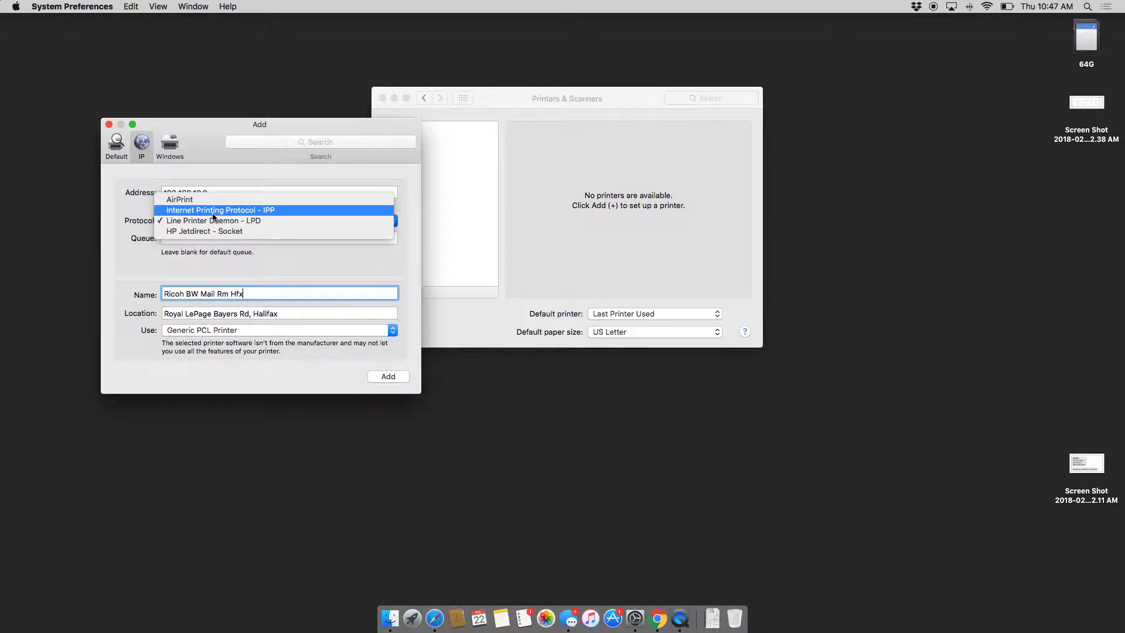
left_click(263, 270)
left_click(387, 378)
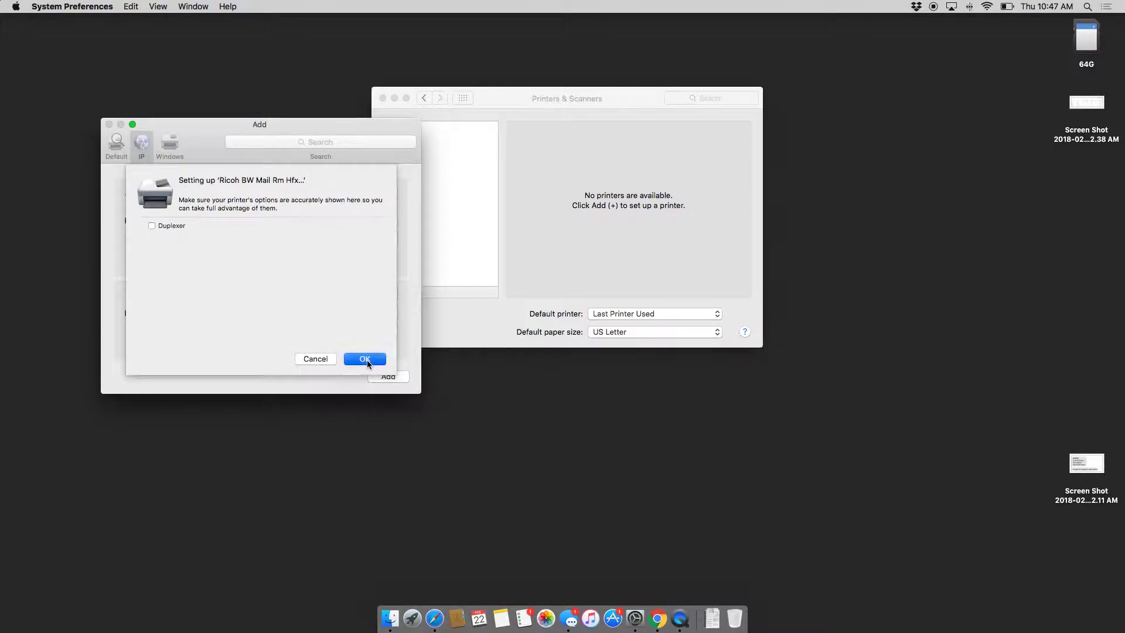
left_click(367, 360)
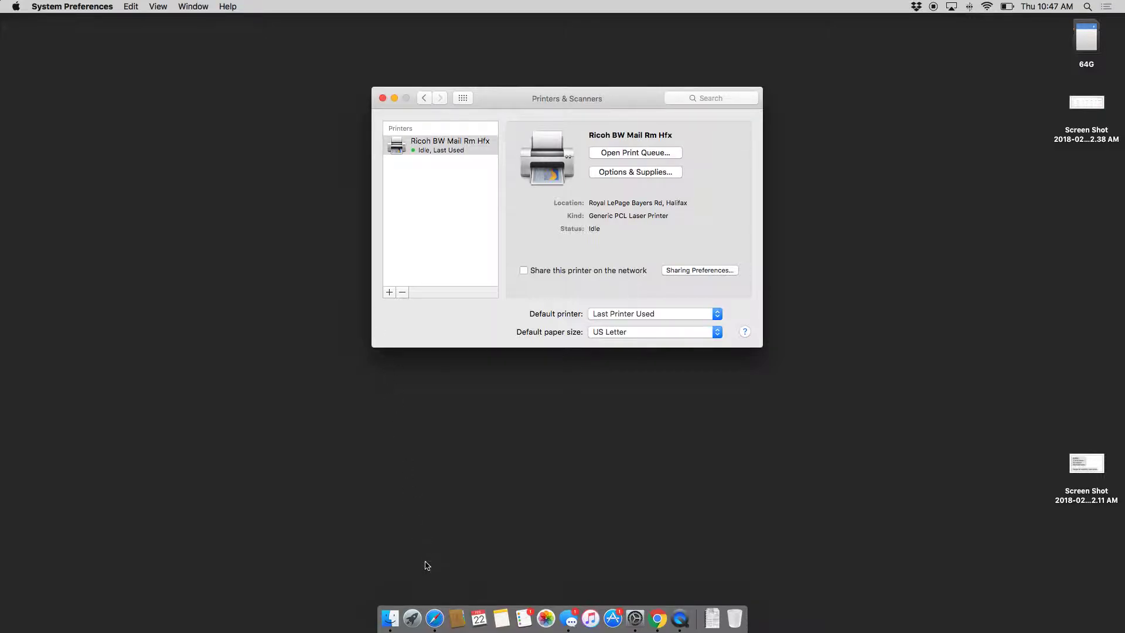
left_click(432, 620)
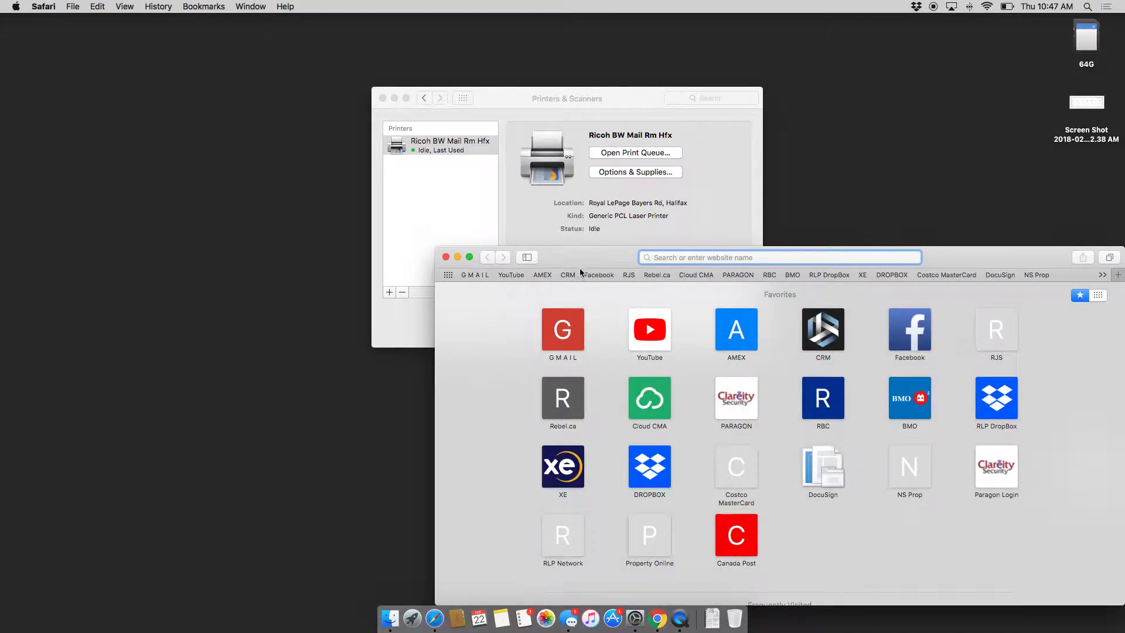
Search 'ricoh 6502 driver' and open the support.ricoh.com result.
mouse_move(577, 262)
left_mouse_down()
mouse_move(451, 212)
mouse_move(368, 197)
left_mouse_up()
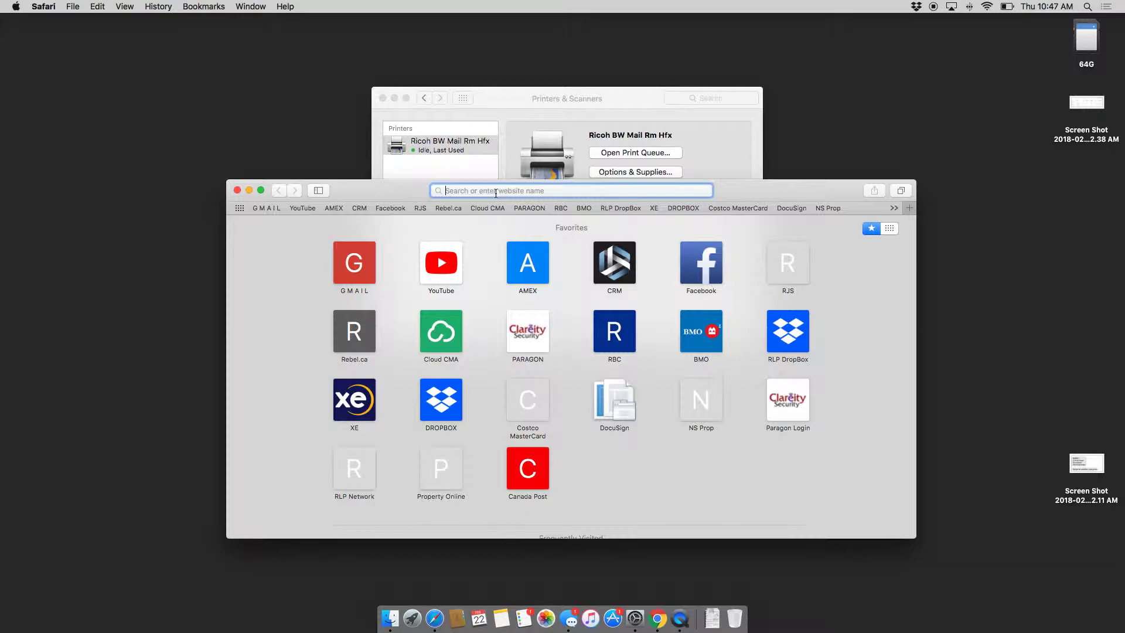
type("rioch")
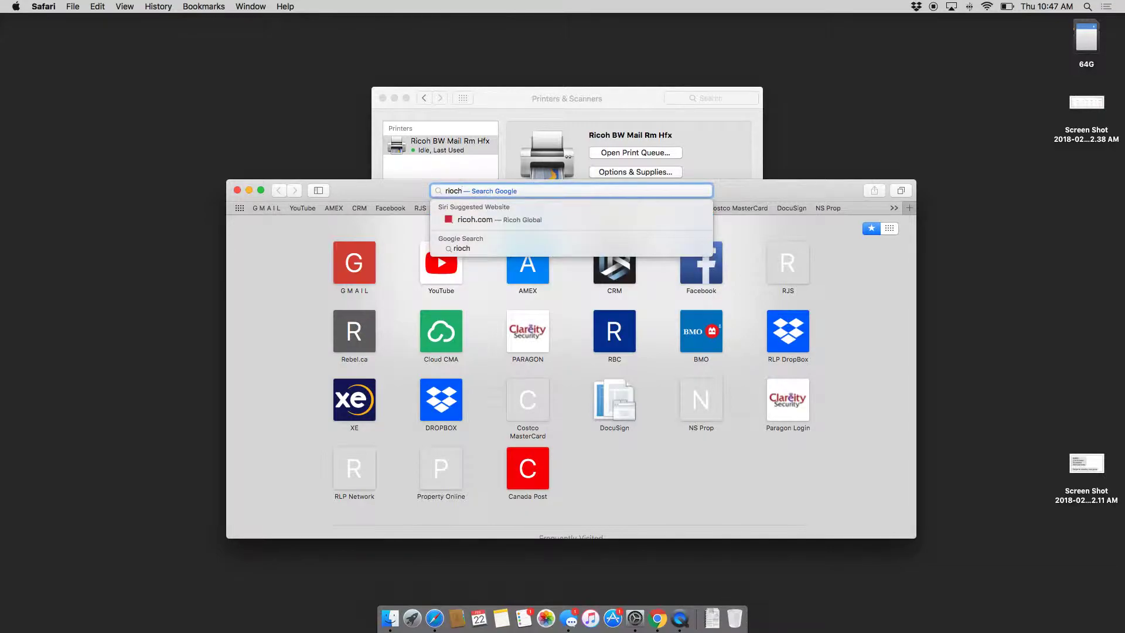
key("BackSpace")
key("BackSpace")
key("BackSpace")
type("coh 6502")
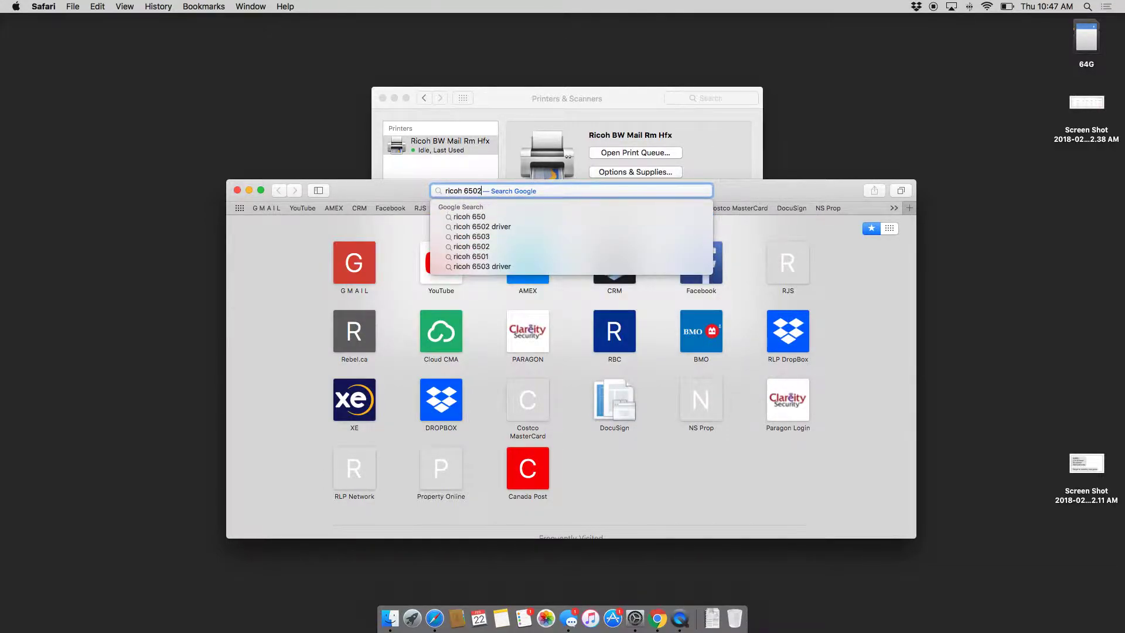
type(" driver")
key("Return")
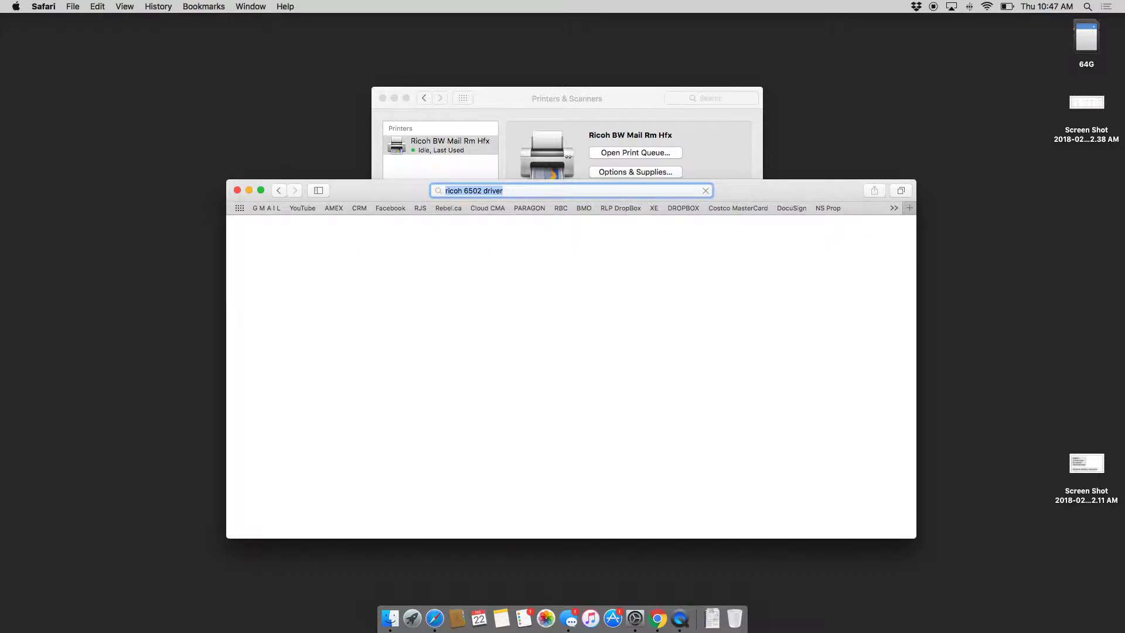
left_click(426, 324)
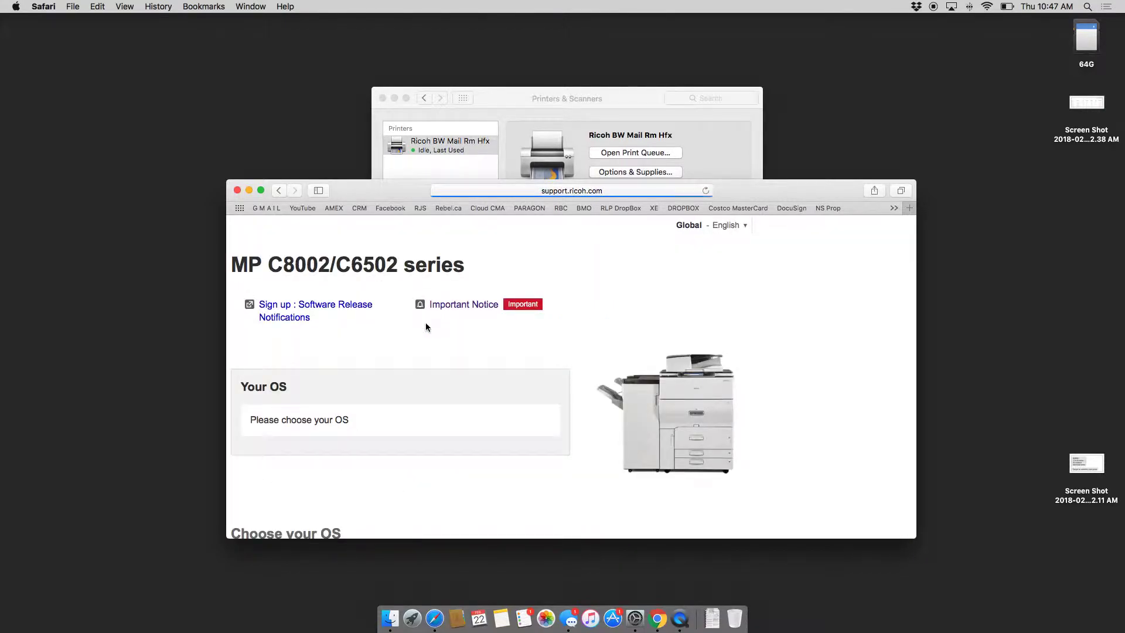
scroll(426, 323, "down", 2)
scroll(425, 328, "down", 3)
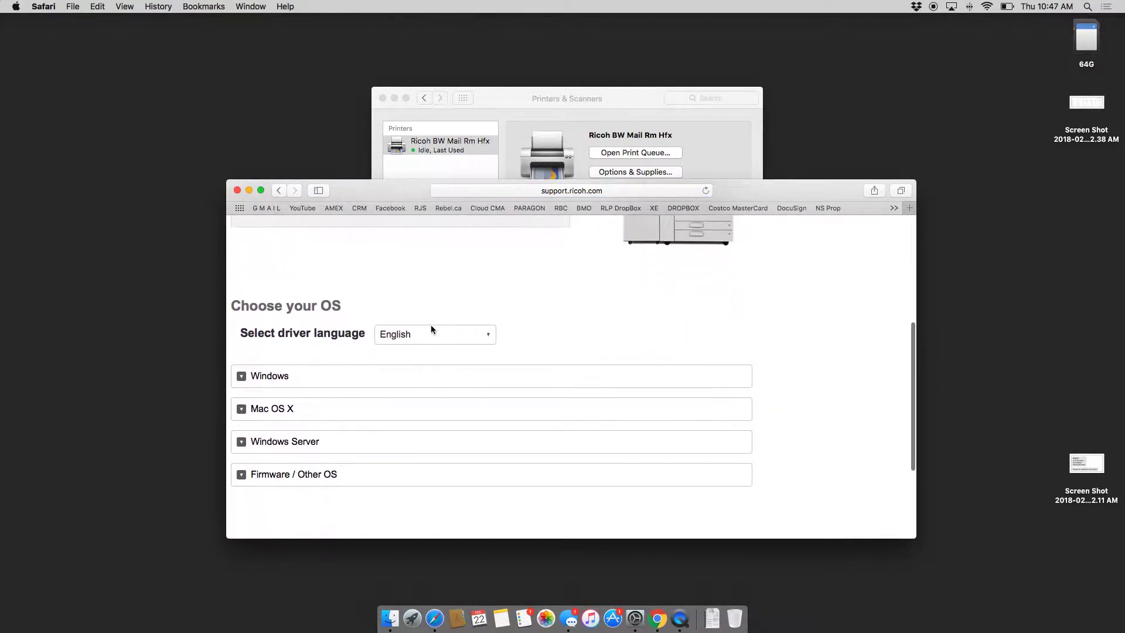
Check the Mac's version in About This Mac and expand the Mac OS X 10.11 drivers.
left_click(299, 410)
scroll(364, 324, "down", 2)
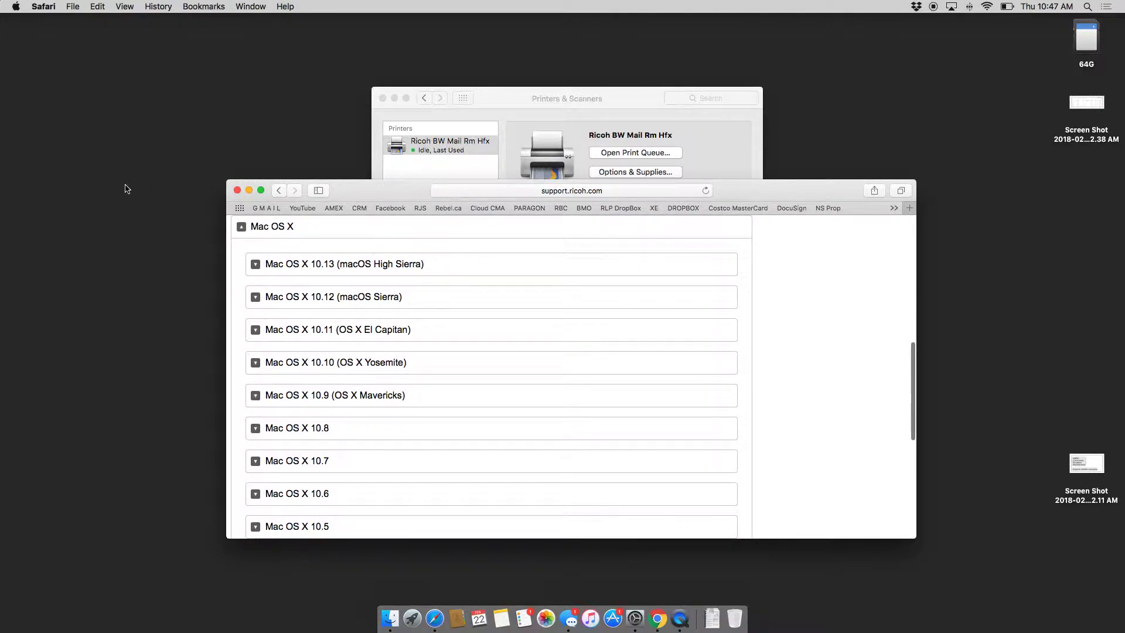
left_click(17, 7)
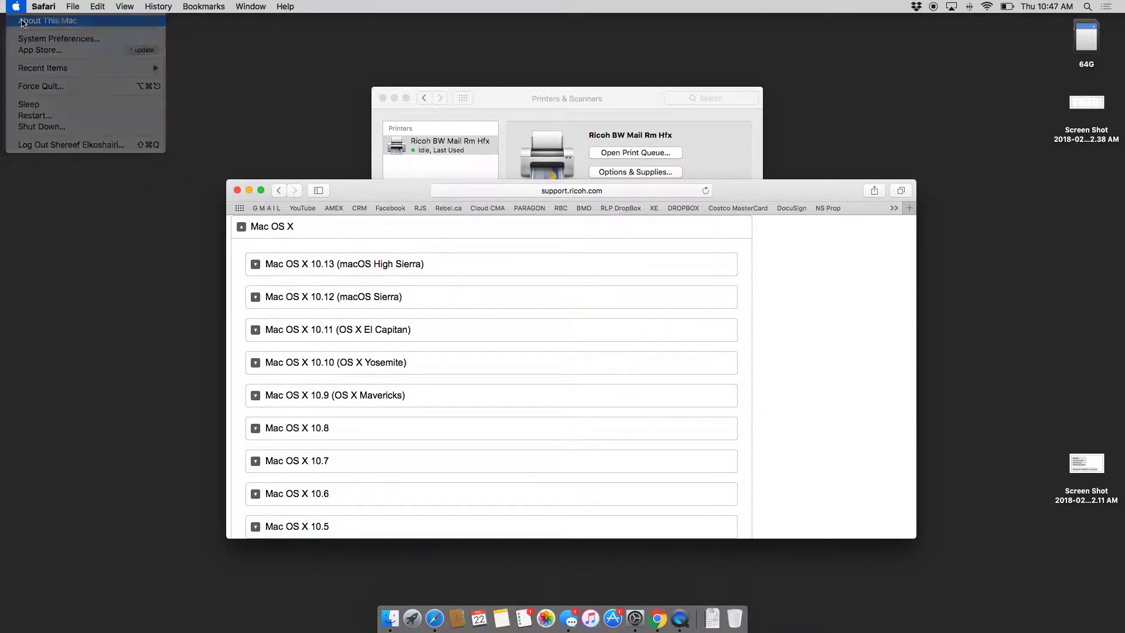
left_click(23, 21)
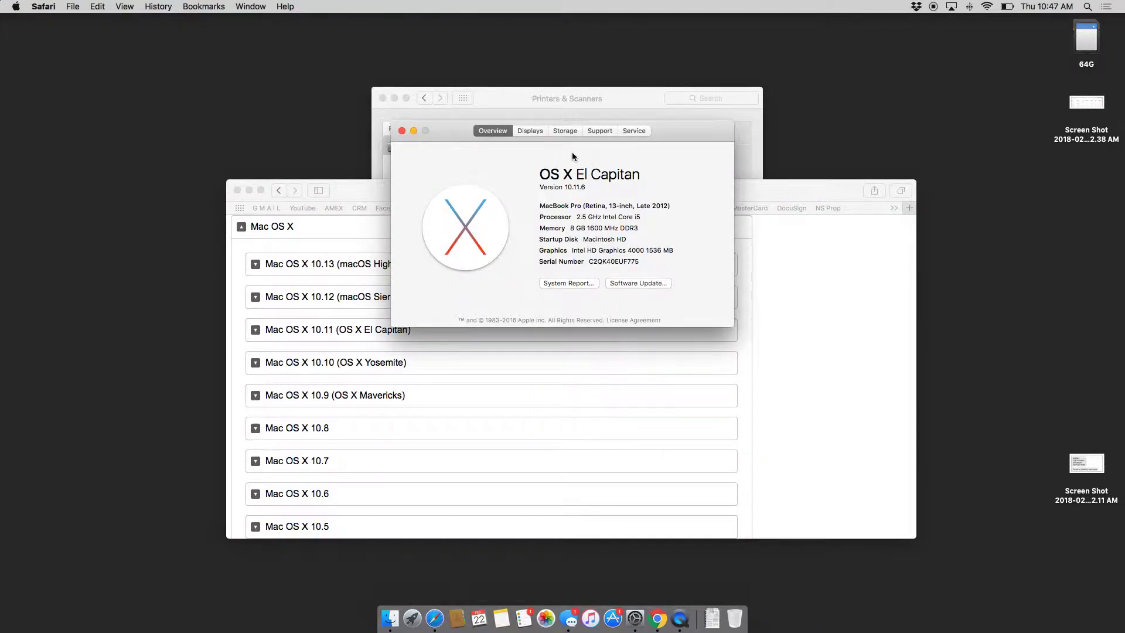
left_click(403, 131)
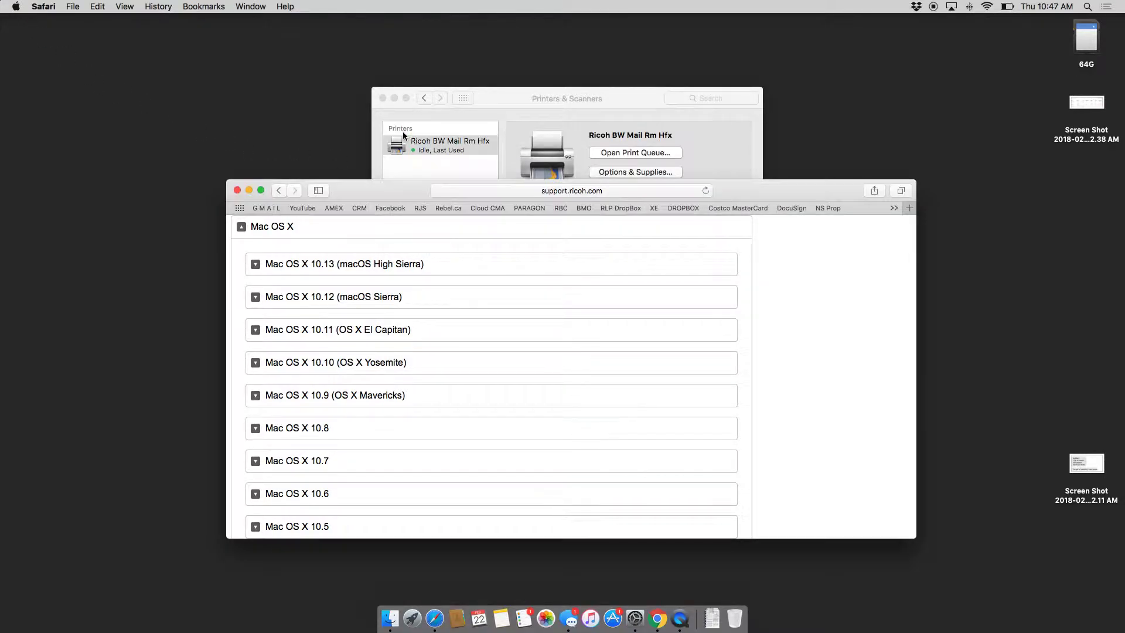
left_click(302, 331)
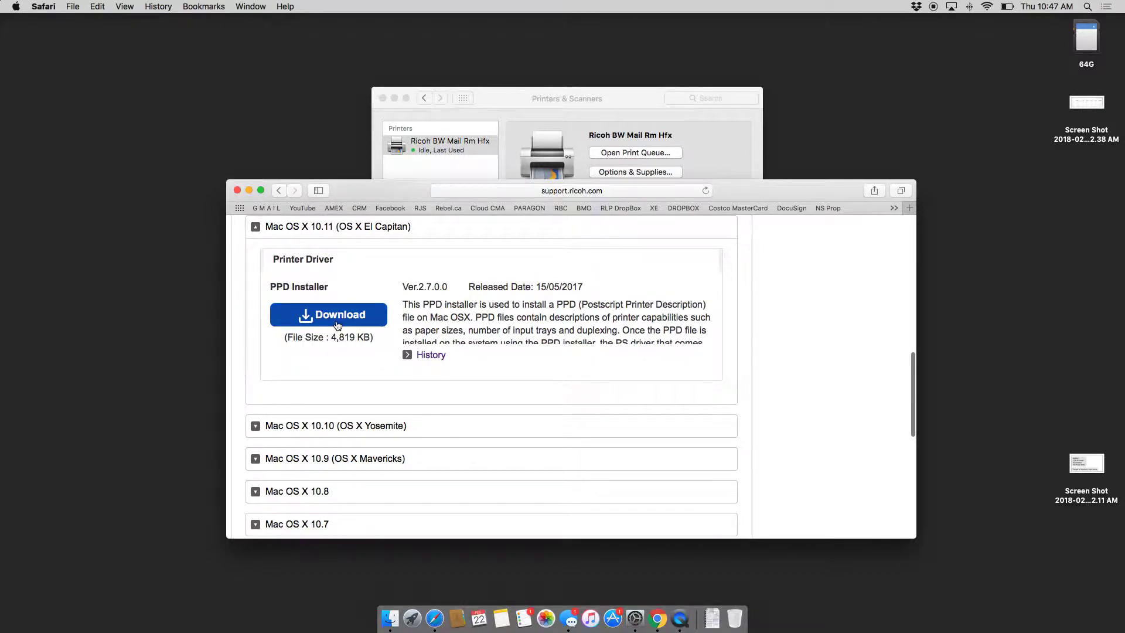
Download the PPD Installer to Downloads and reveal the .dmg in Finder.
left_click(337, 322)
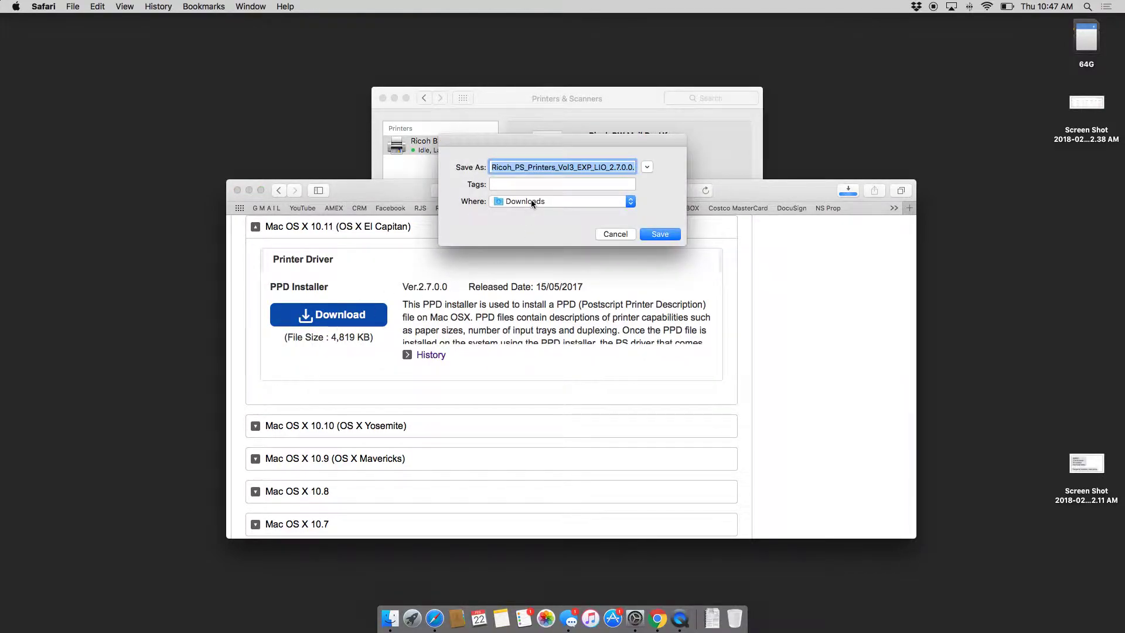
left_click(646, 167)
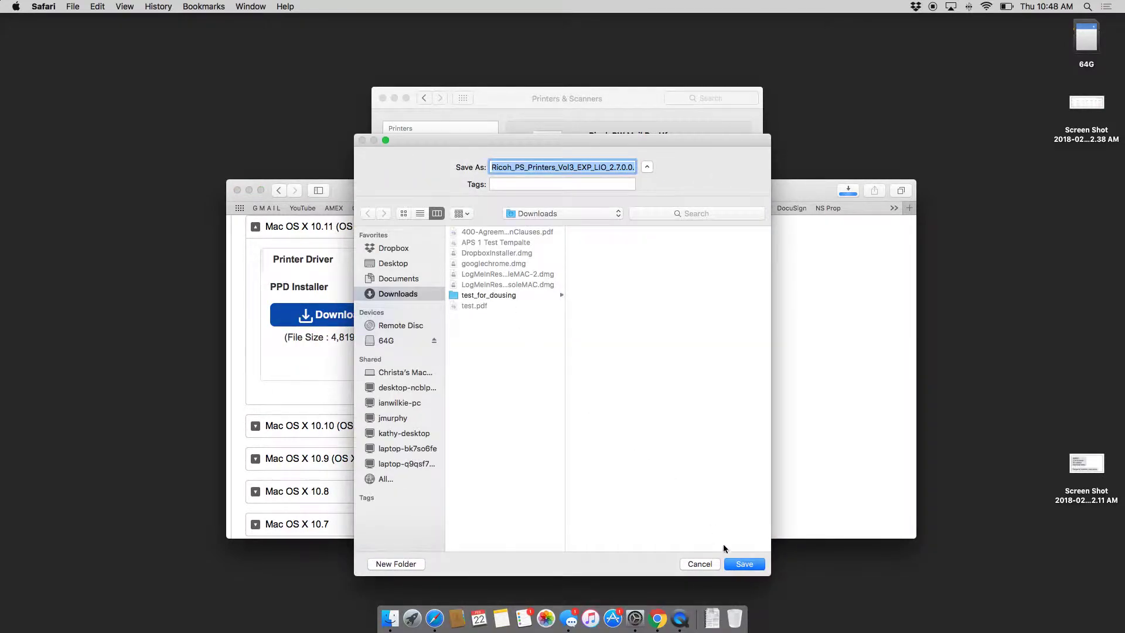
left_click(738, 567)
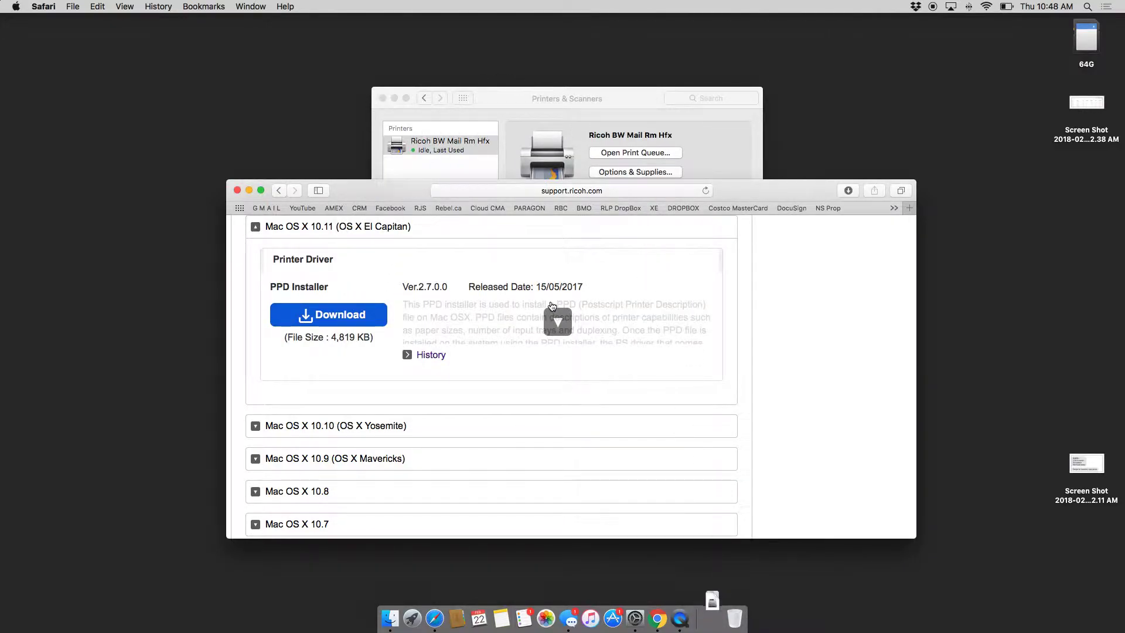
left_click(847, 191)
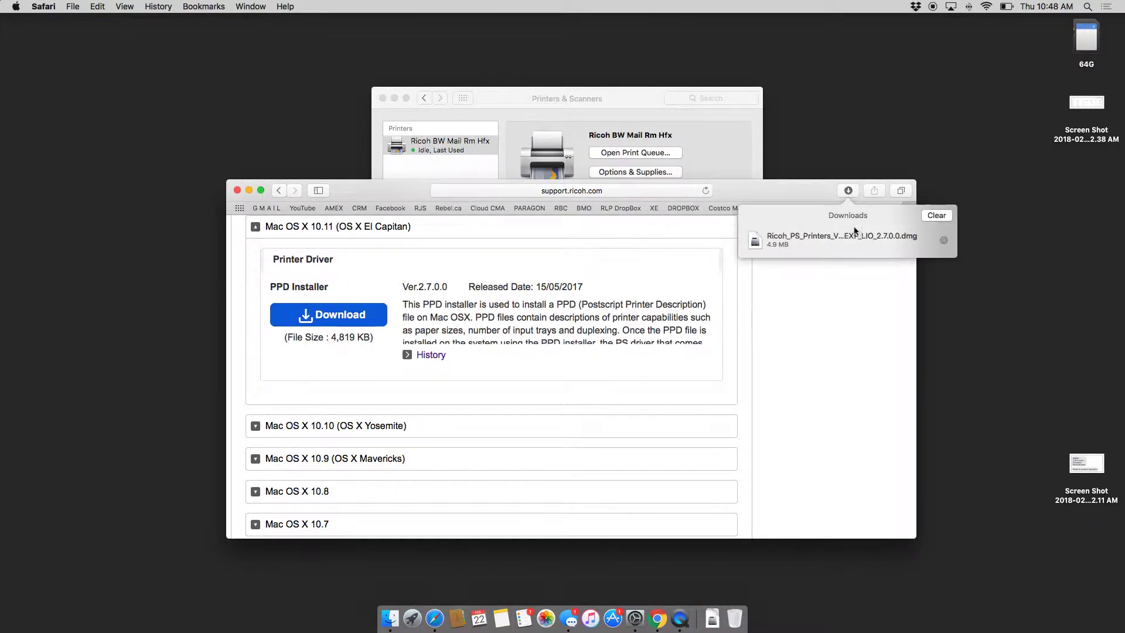
left_click(942, 248)
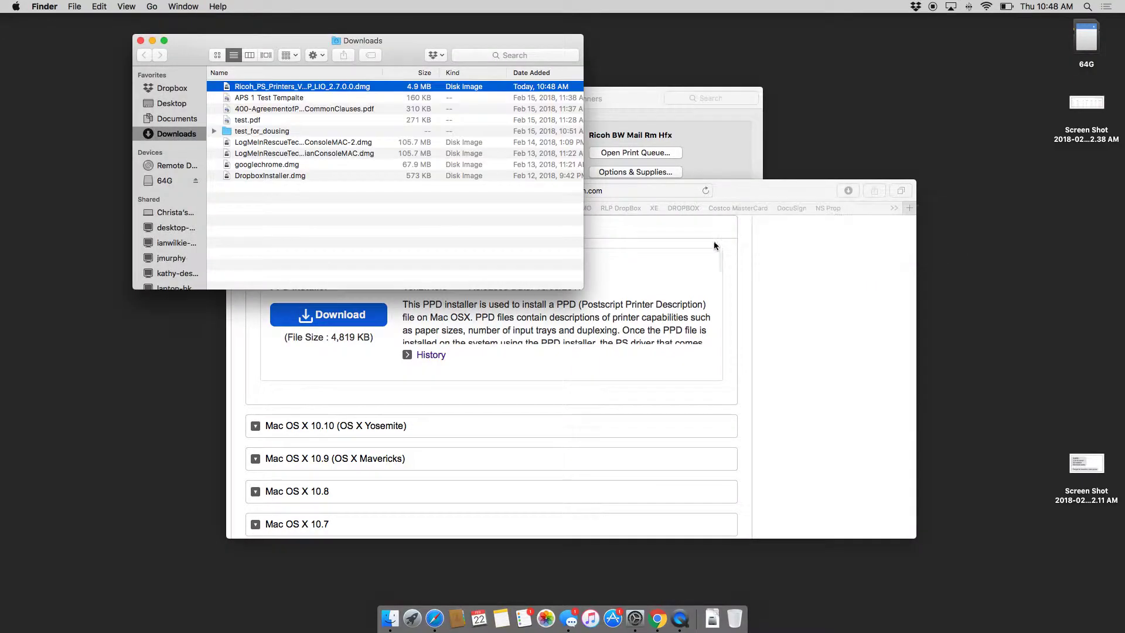
Mount the Ricoh driver disk image and launch its Driver.pkg installer.
double_click(274, 88)
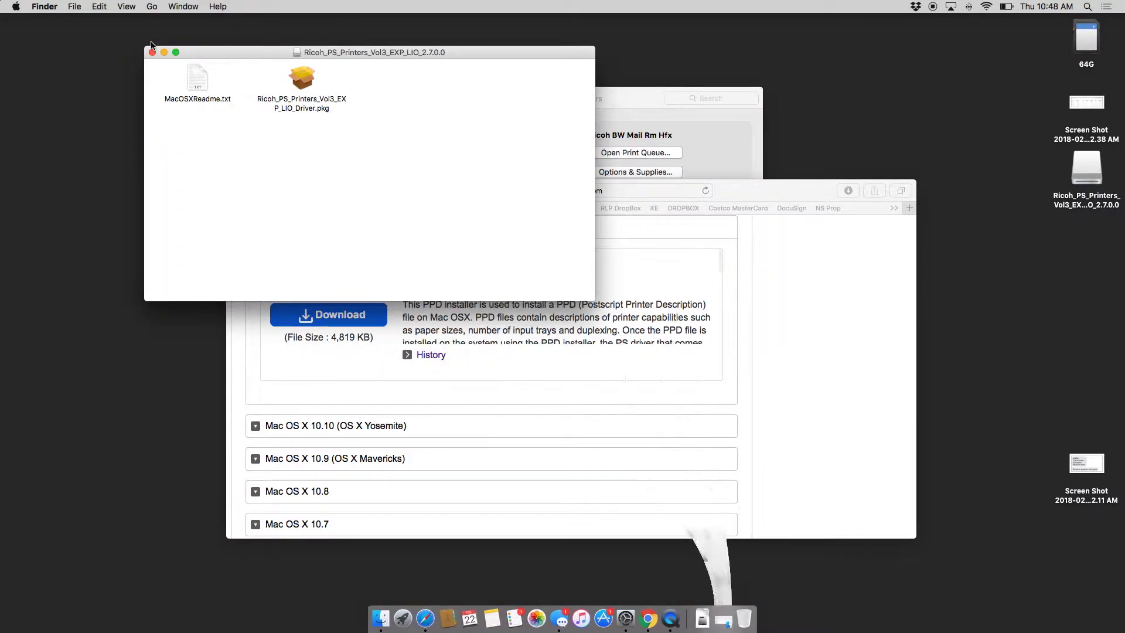
double_click(301, 79)
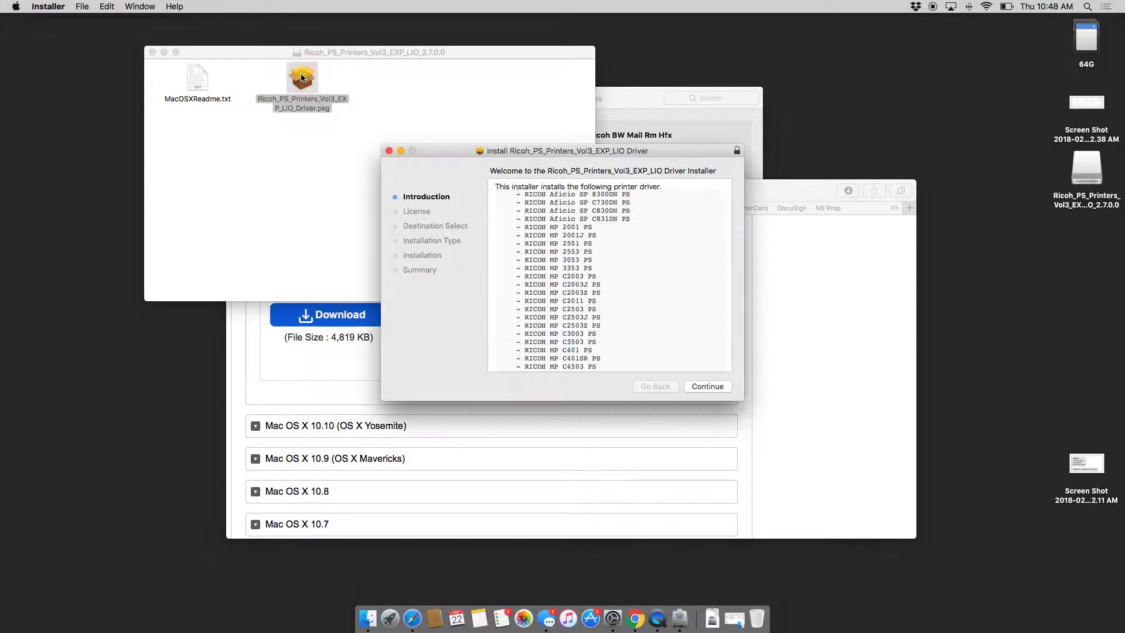
Agree to the license, authenticate, install the Ricoh PS driver and close Installer.
left_click(704, 386)
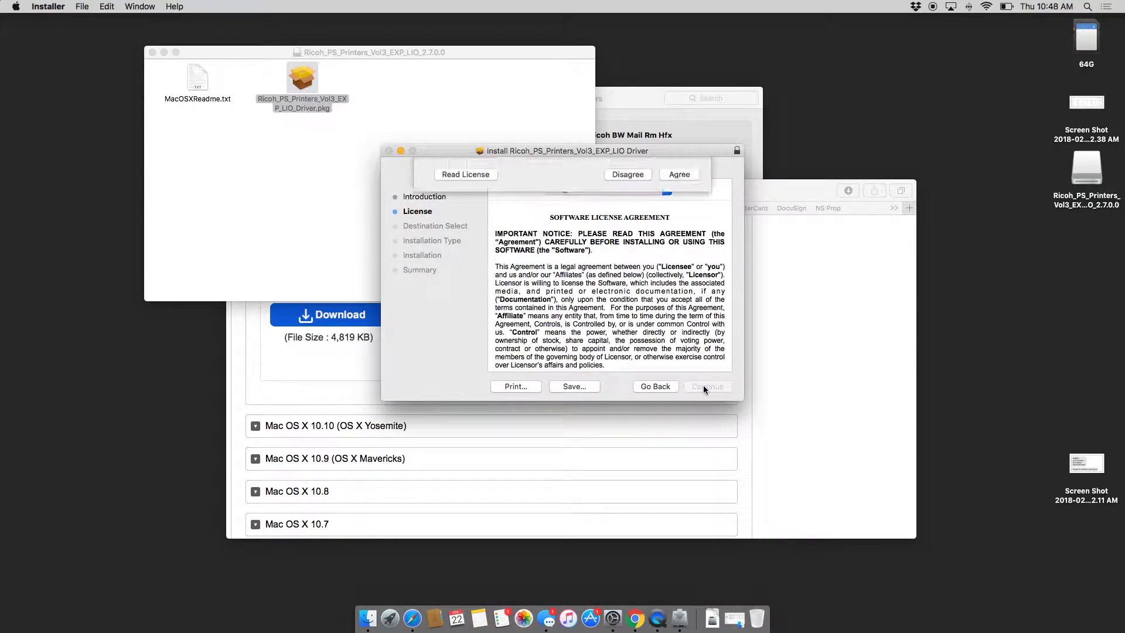
left_click(680, 246)
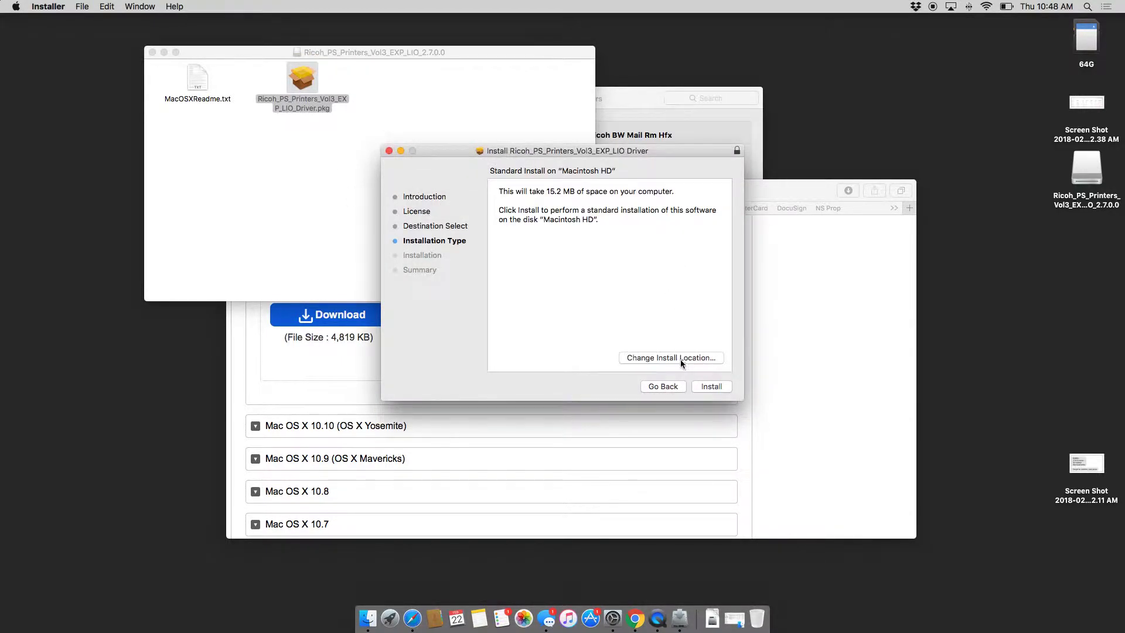
left_click(714, 387)
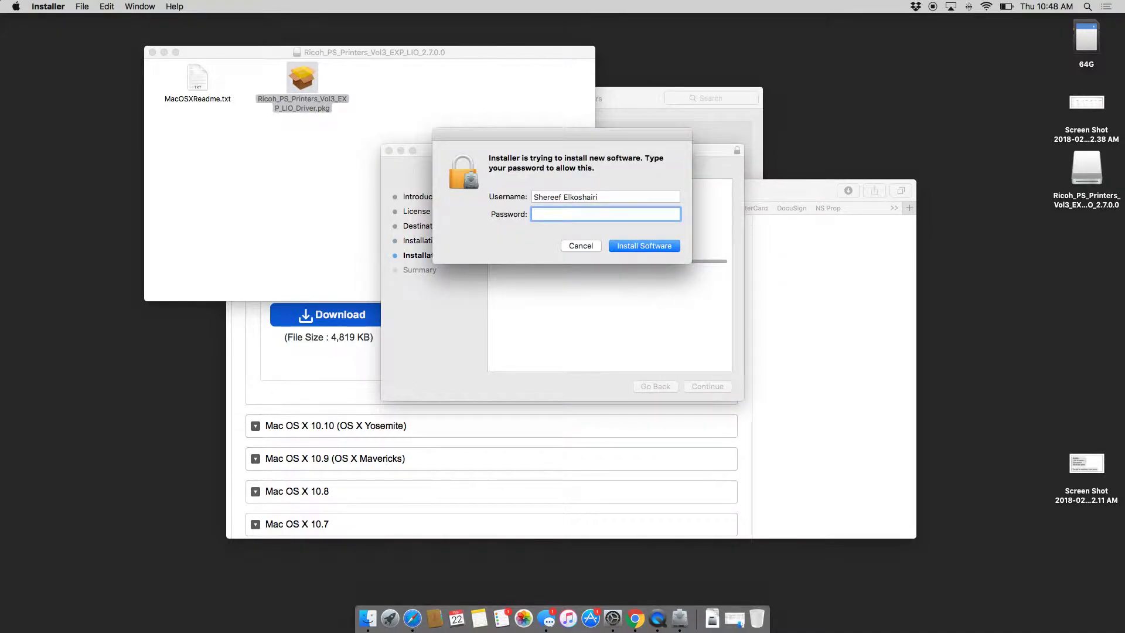
type("***")
key("Return")
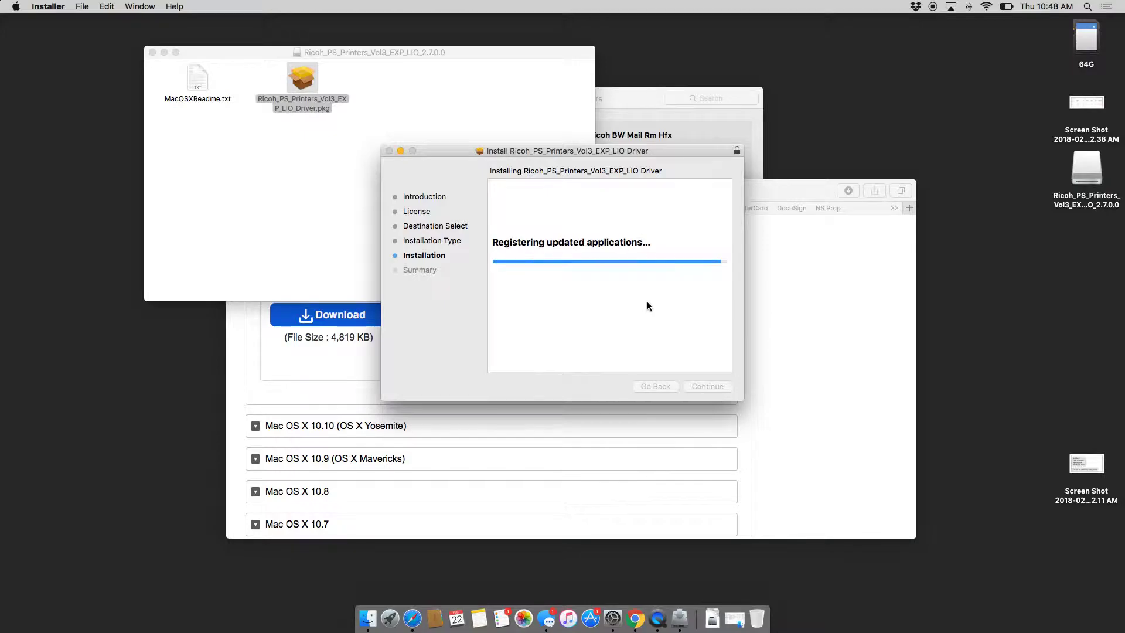
left_click(712, 386)
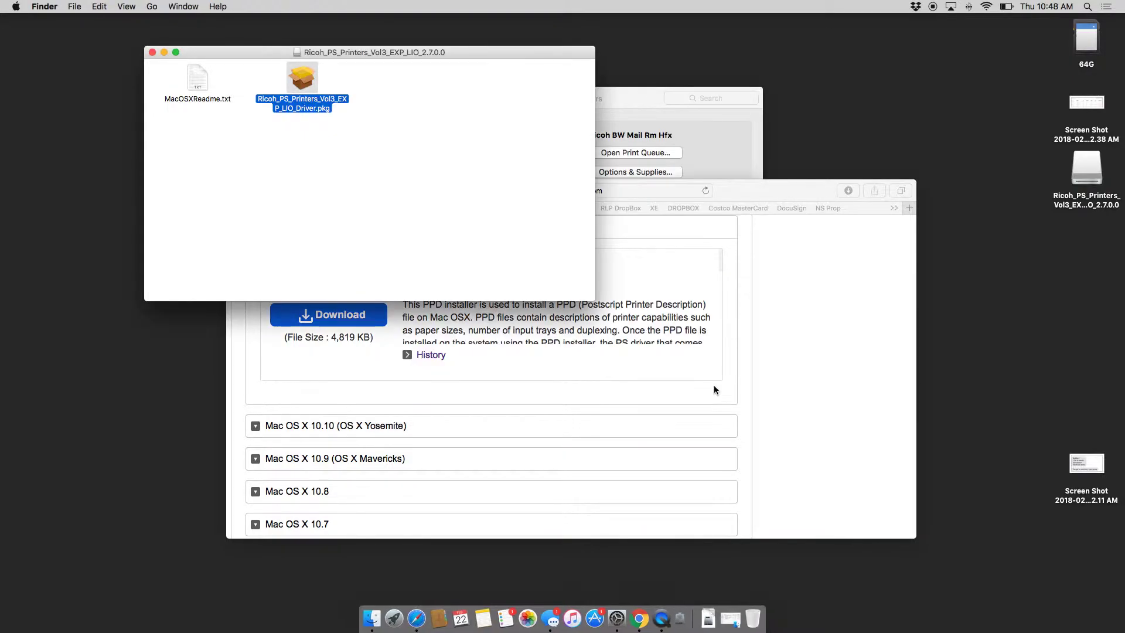
Begin an IP printer at 192.168.10.15 and select the RICOH MP C6502 PS driver.
left_click(691, 163)
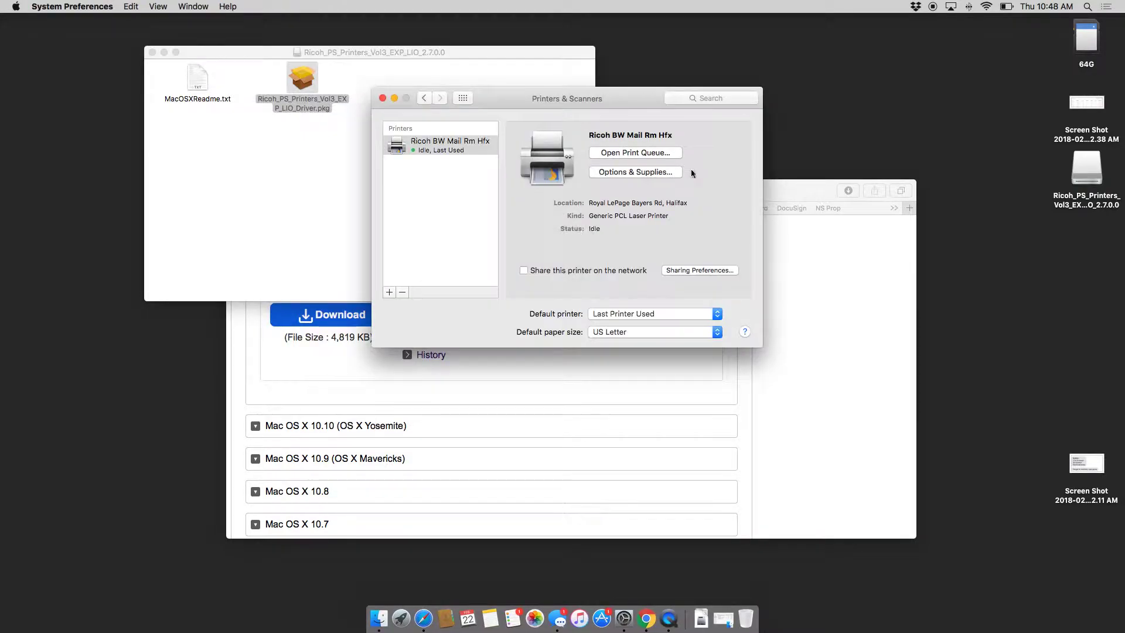
left_click(389, 293)
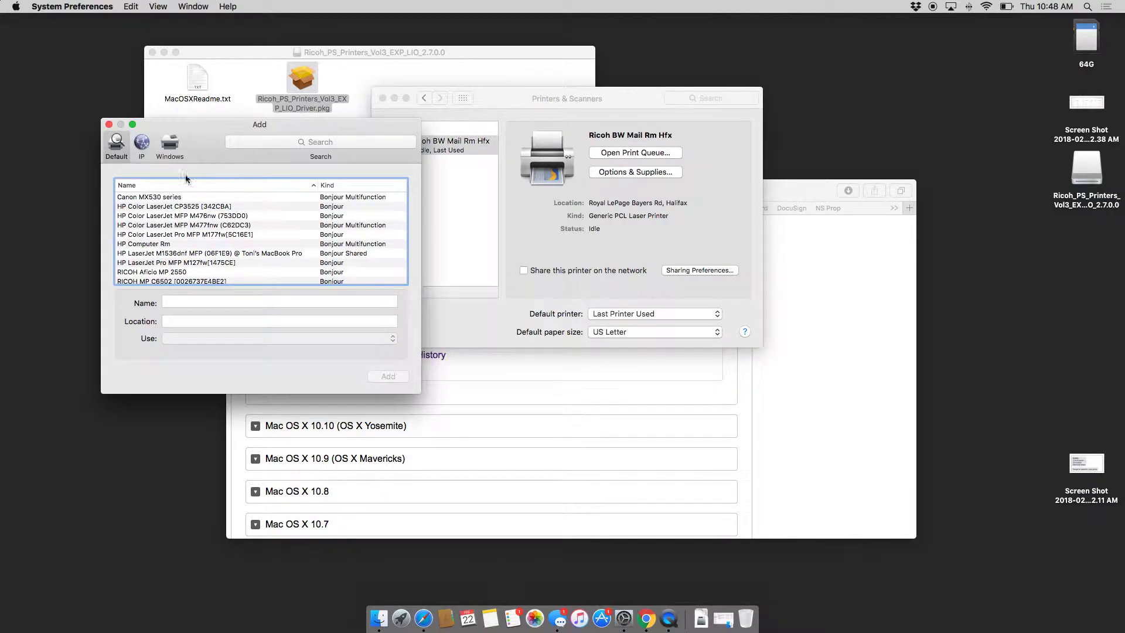
left_click(143, 144)
type("192.168.10.15")
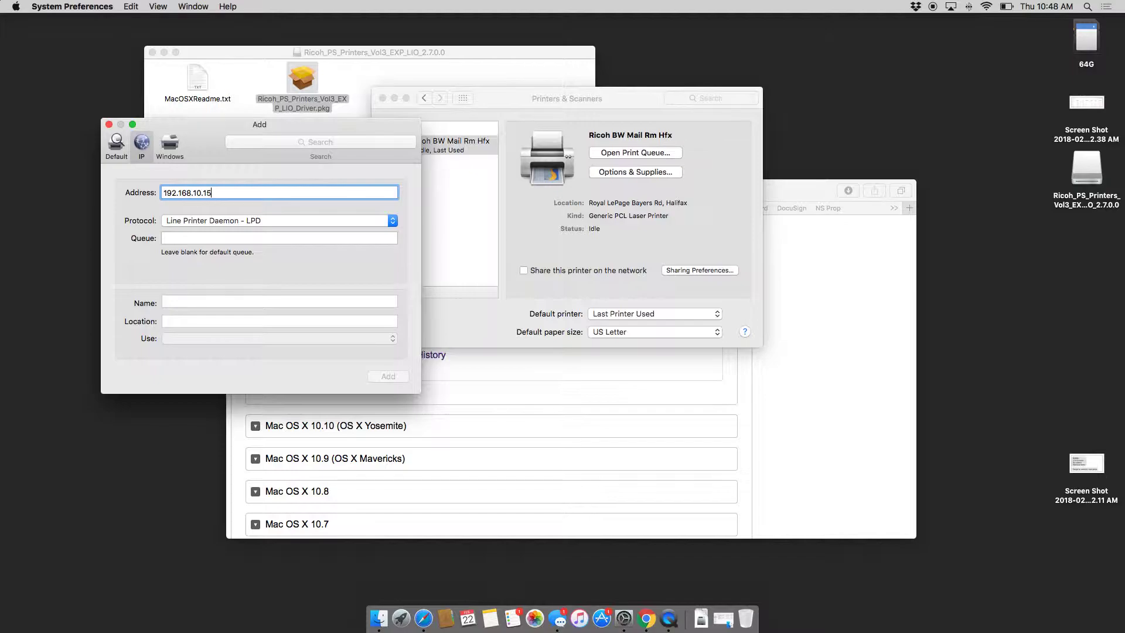
left_click(242, 339)
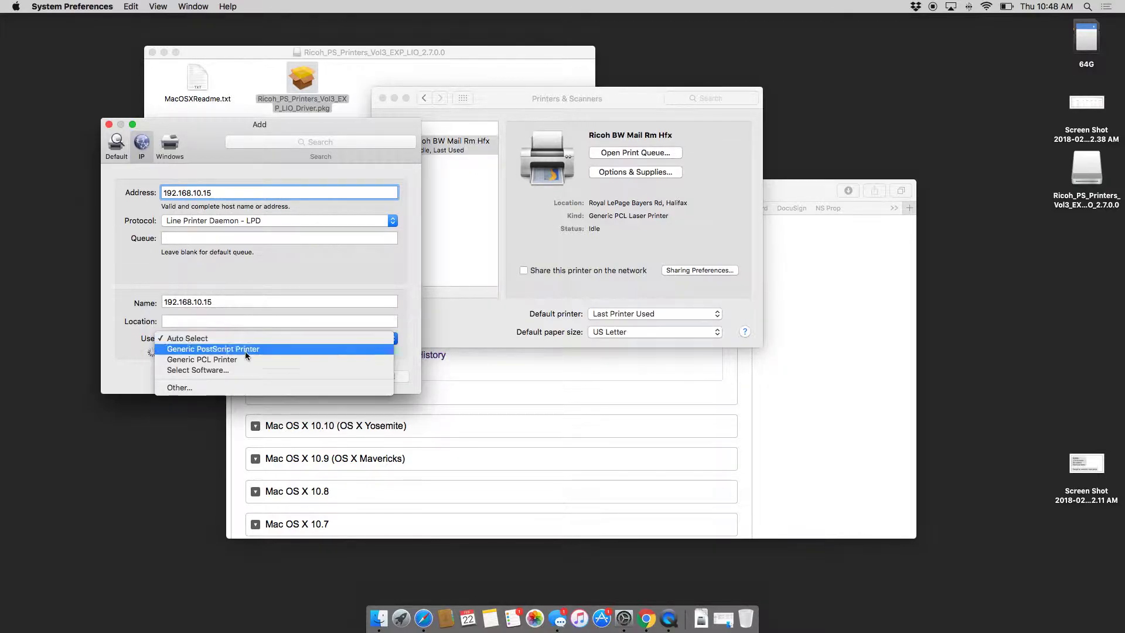
left_click(243, 365)
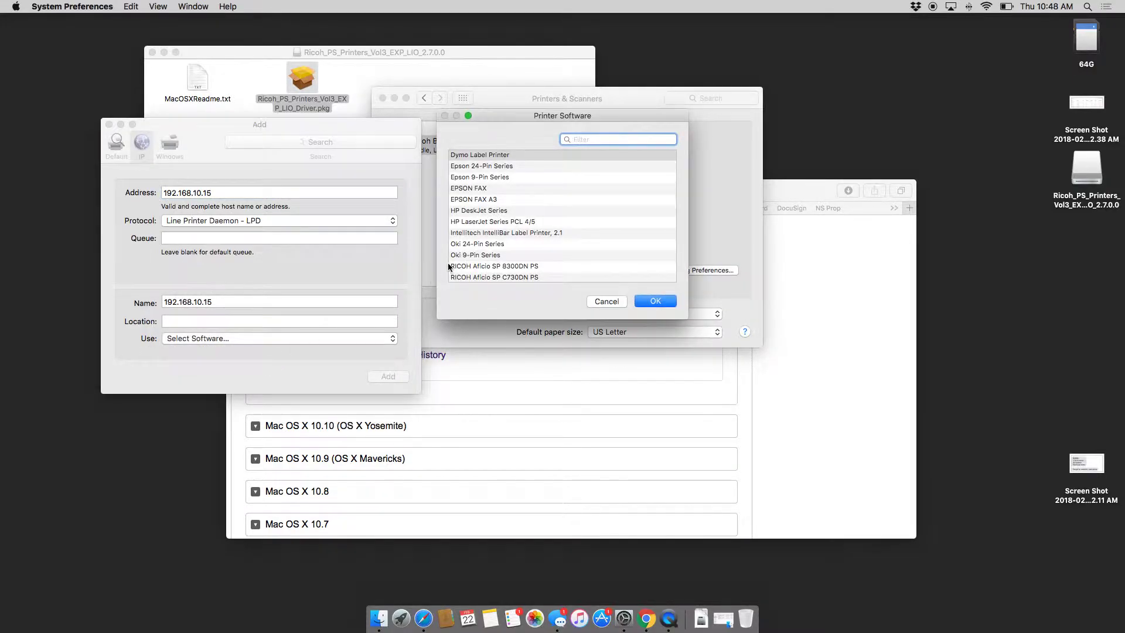
type("6502")
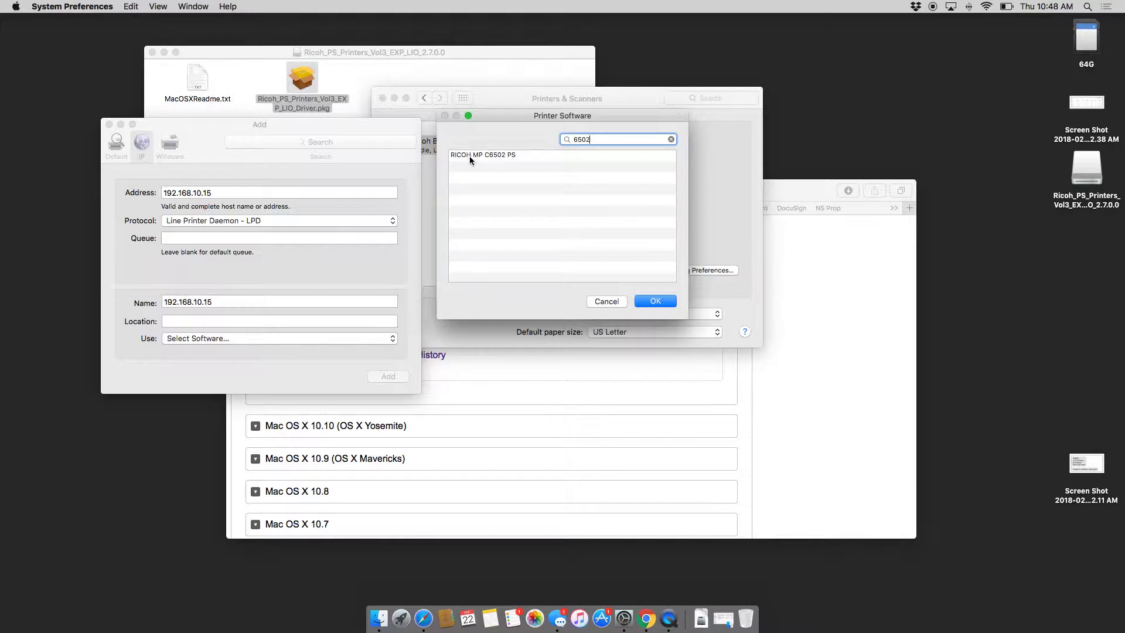
left_click(469, 156)
left_click(655, 302)
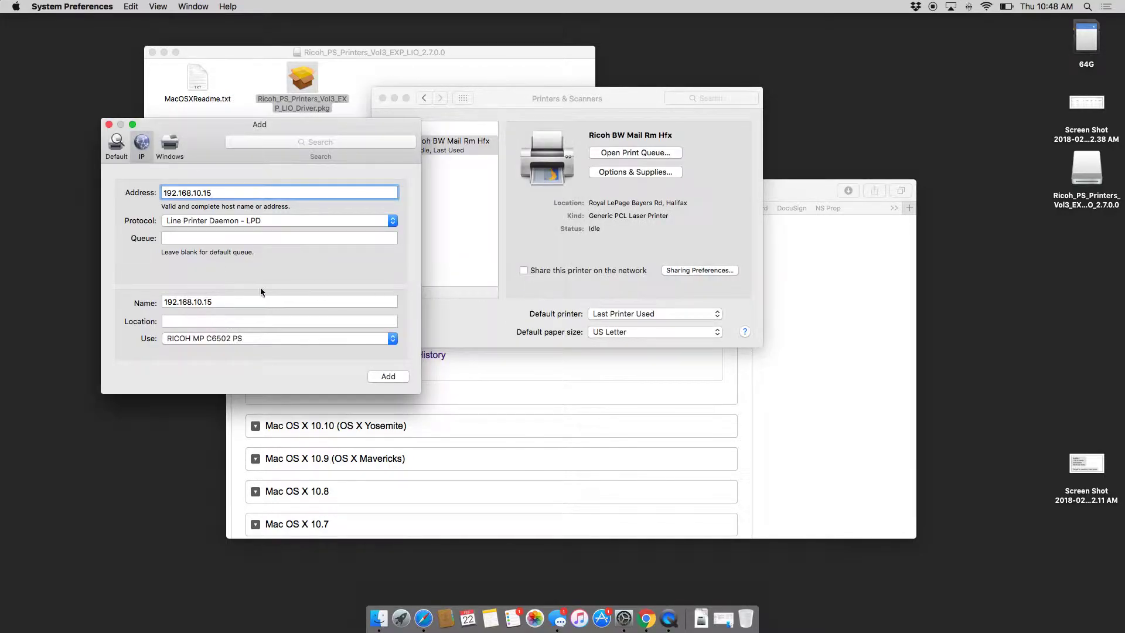
Name the printer Ricoh Colour and add it to the printer list.
left_click(223, 299)
double_click(224, 299)
type("Rioch Co")
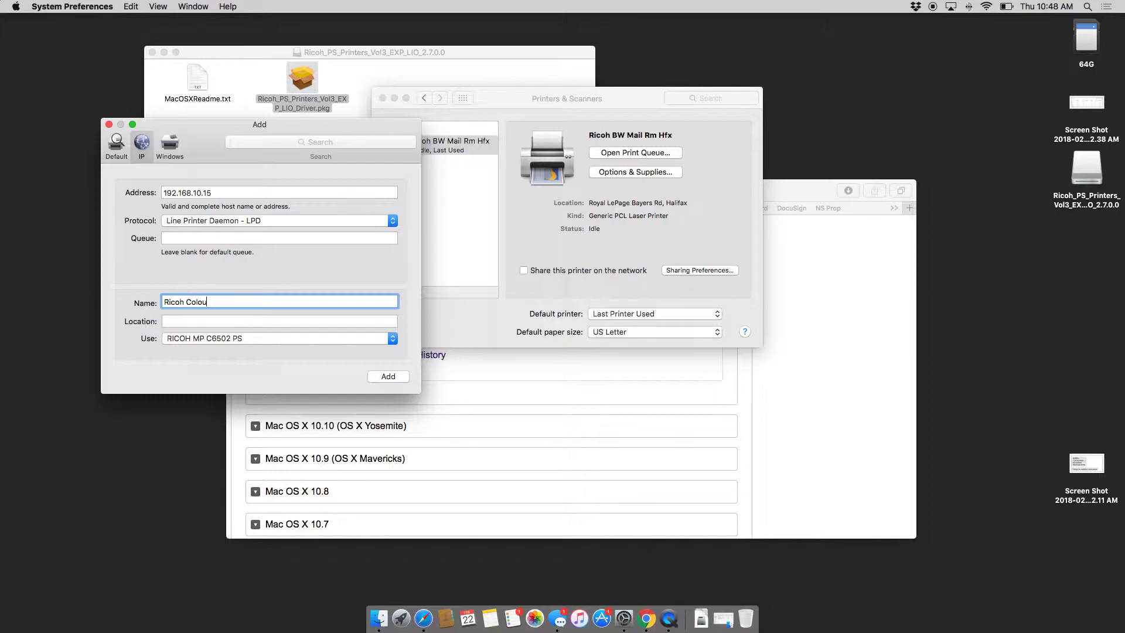
left_click(408, 379)
left_click(407, 379)
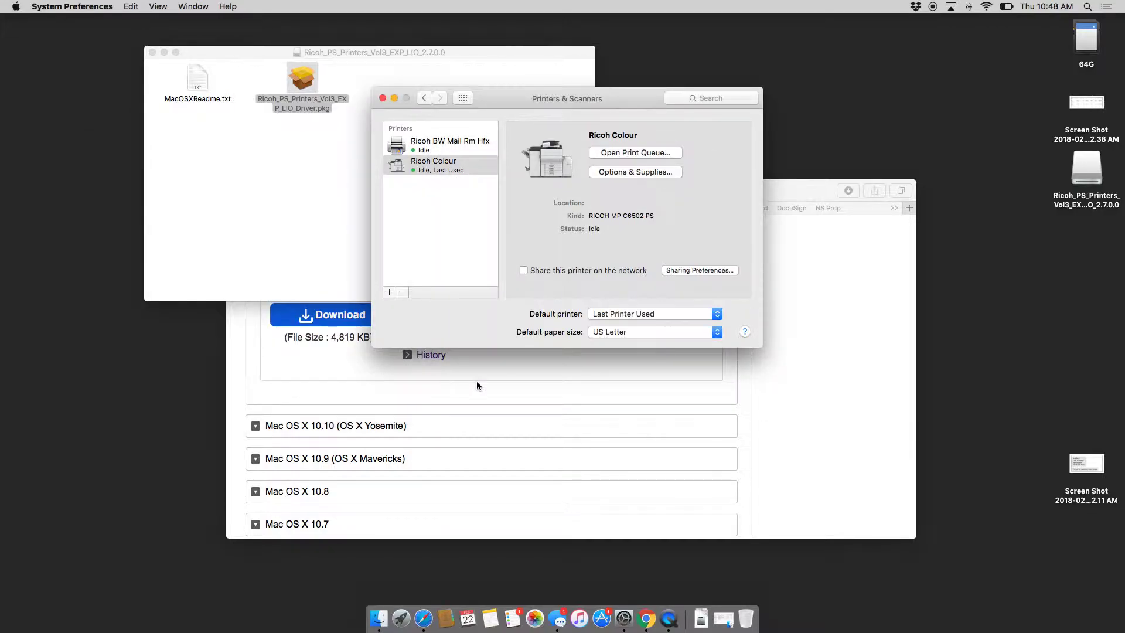
left_click(763, 362)
key("super+p")
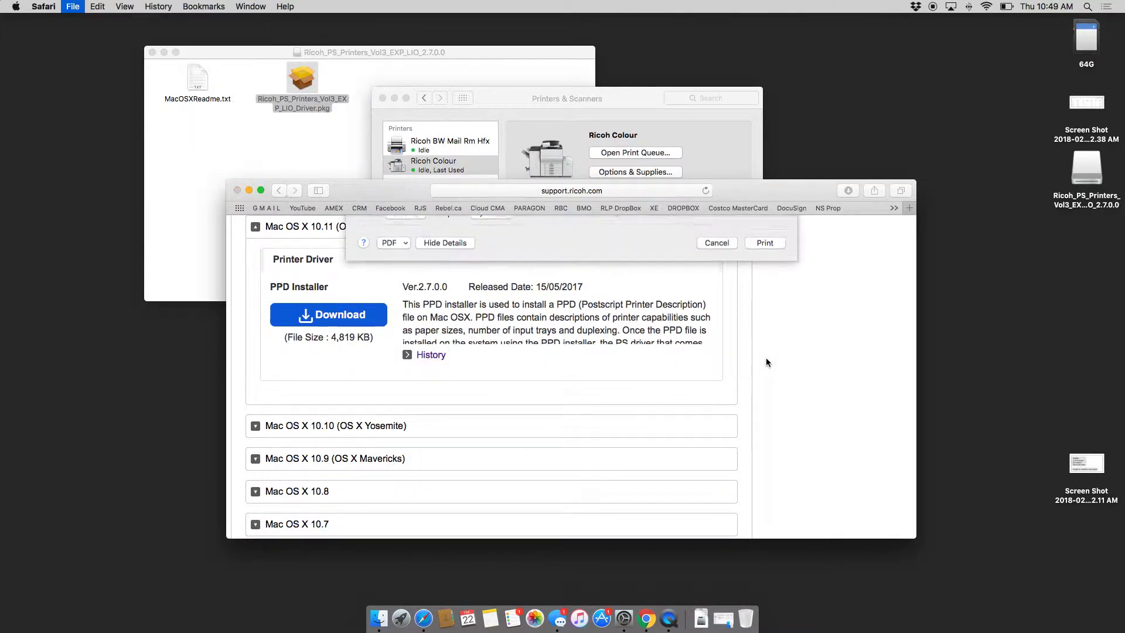
left_click(633, 358)
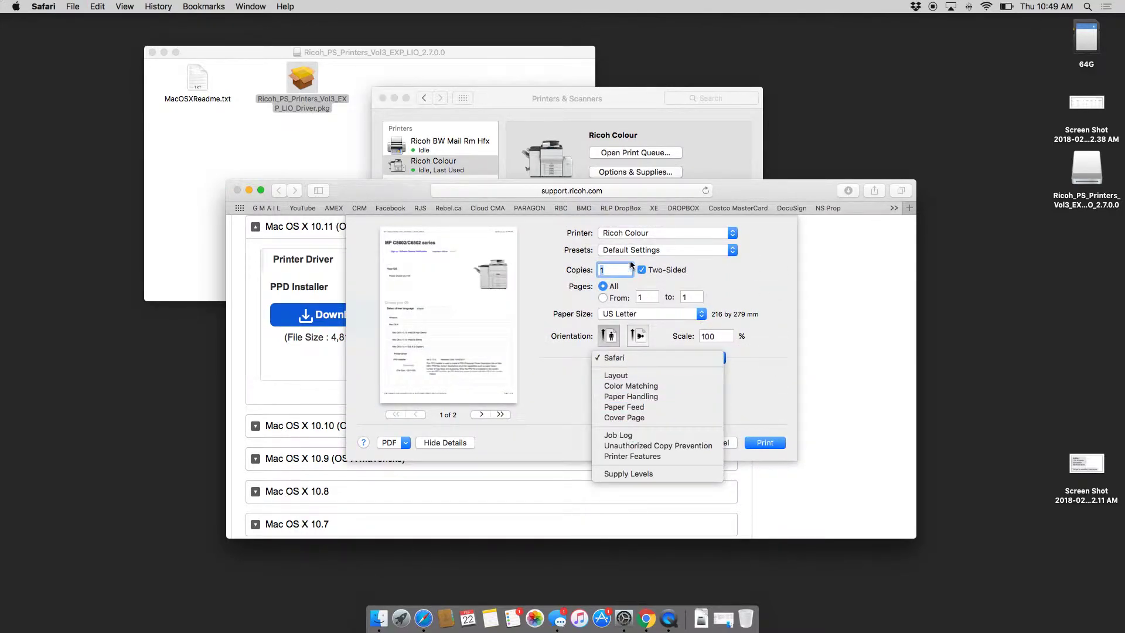
left_click(631, 437)
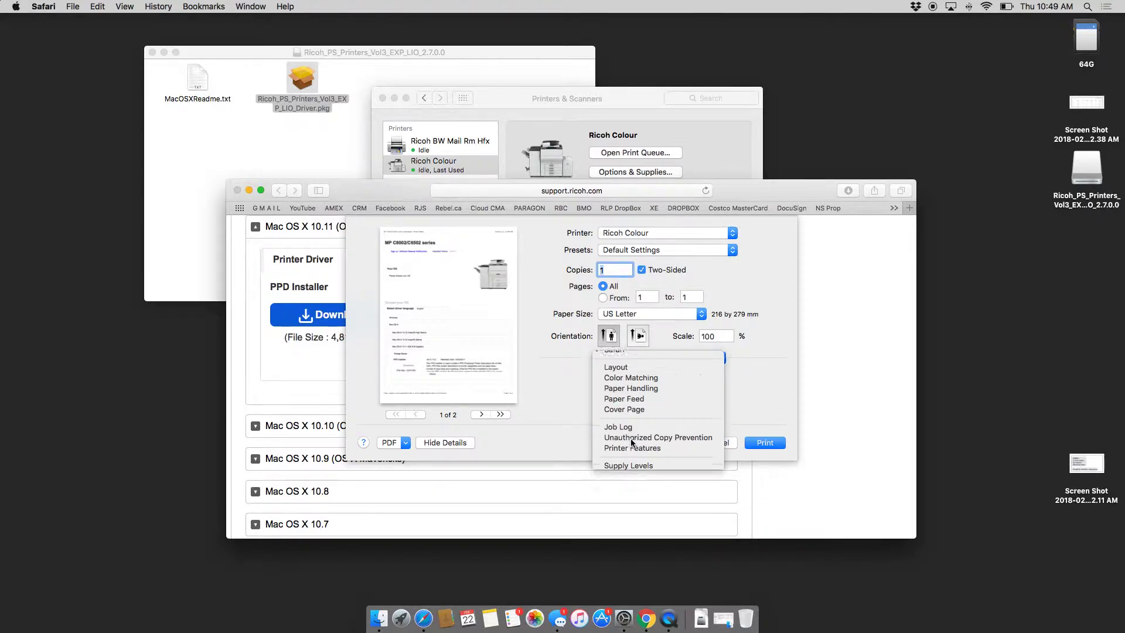
left_click(669, 380)
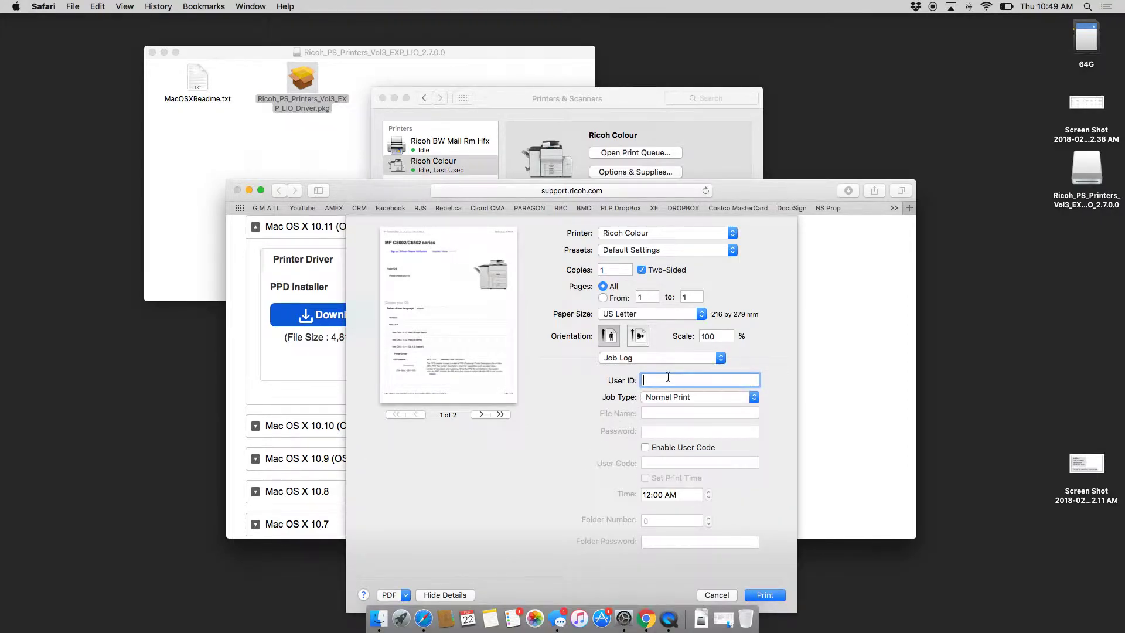
left_click(646, 447)
left_click(654, 462)
type("78")
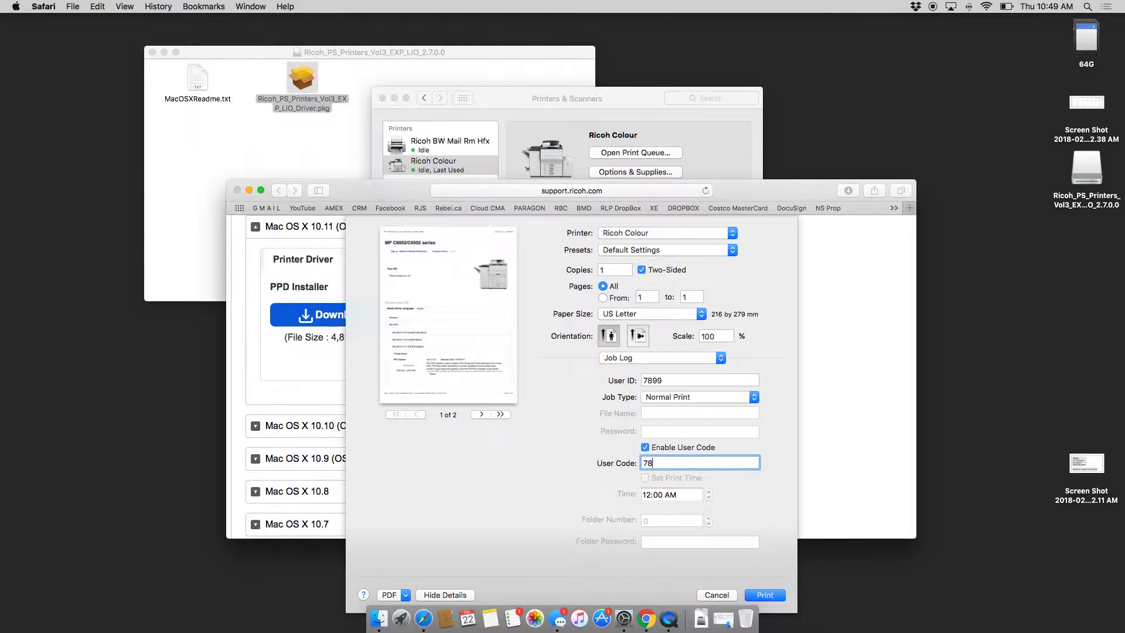
Save the settings as preset 'Colour' and send the job to Ricoh Colour.
left_click(651, 252)
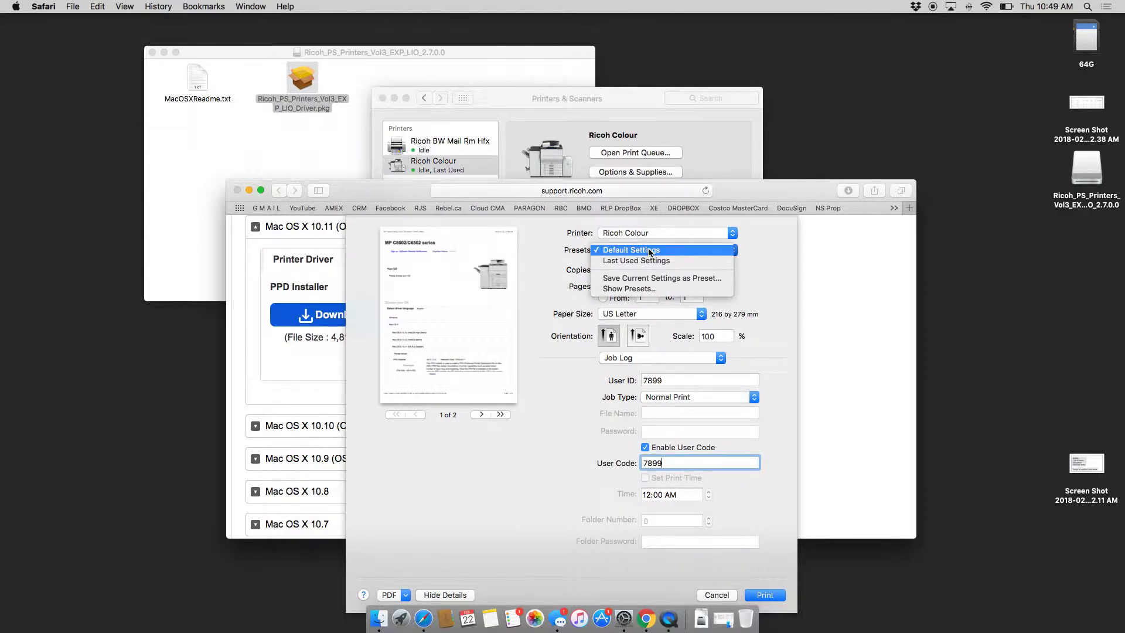
left_click(648, 279)
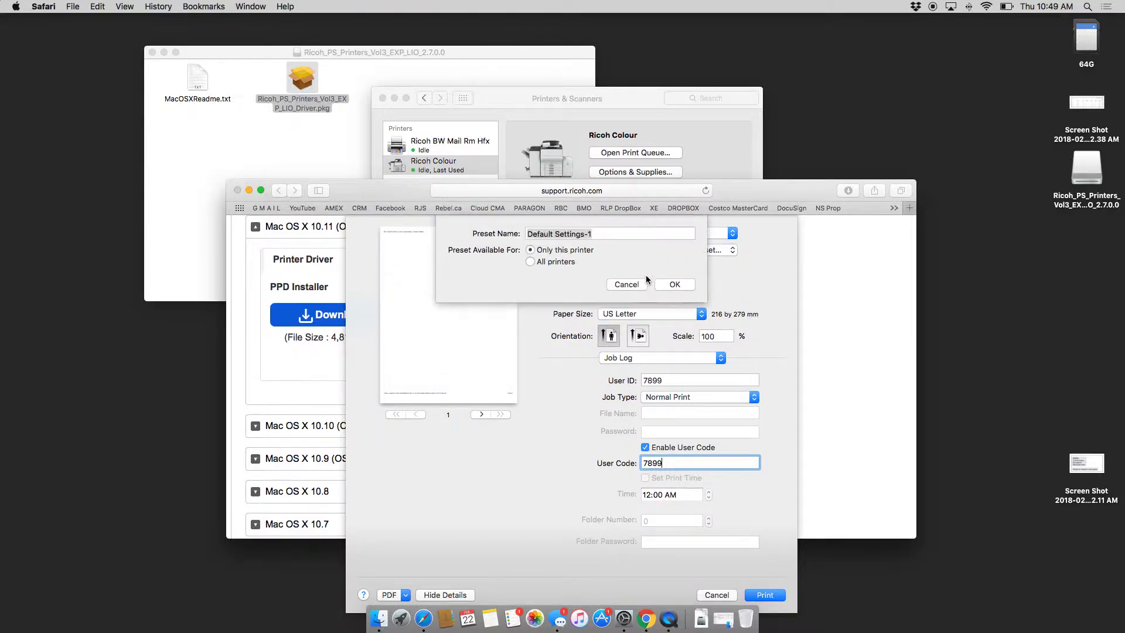
type("Colour")
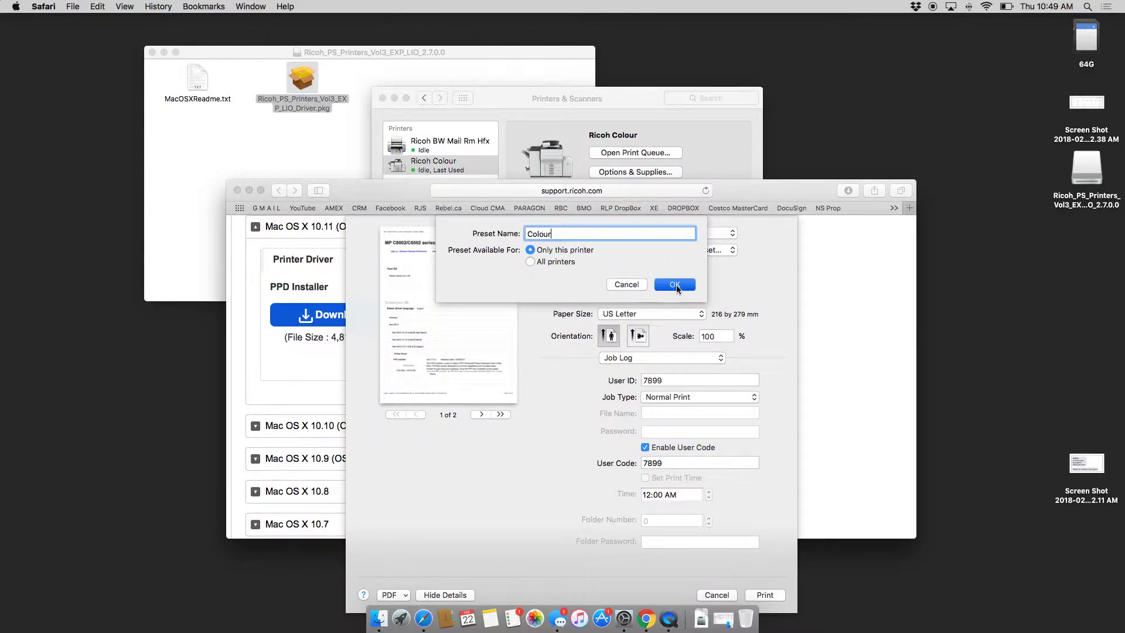
left_click(674, 285)
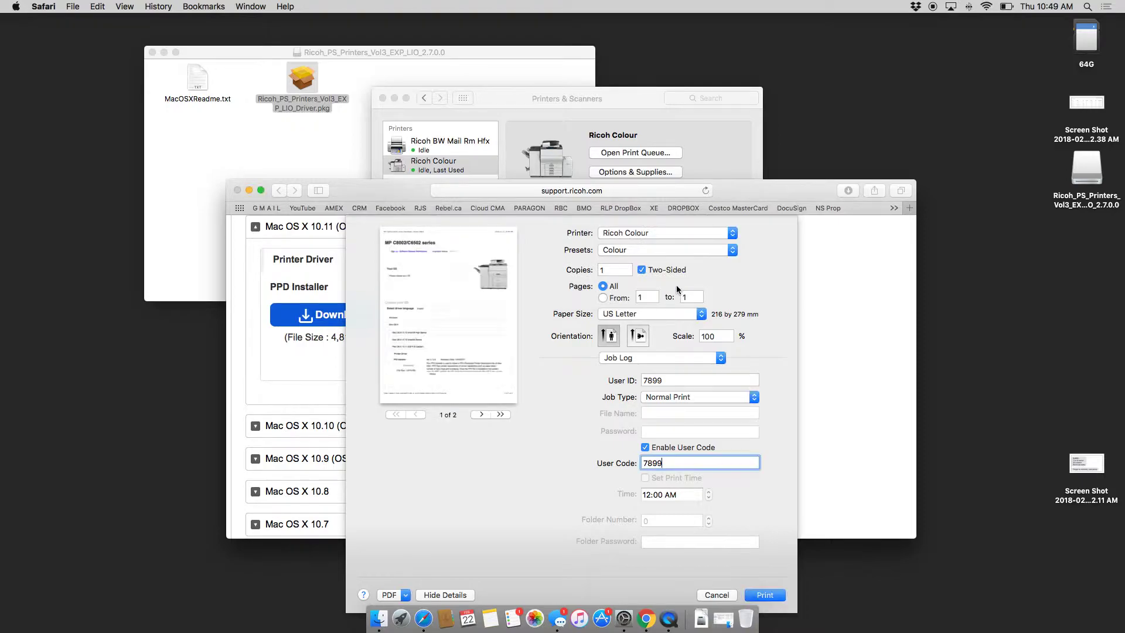
left_click(772, 597)
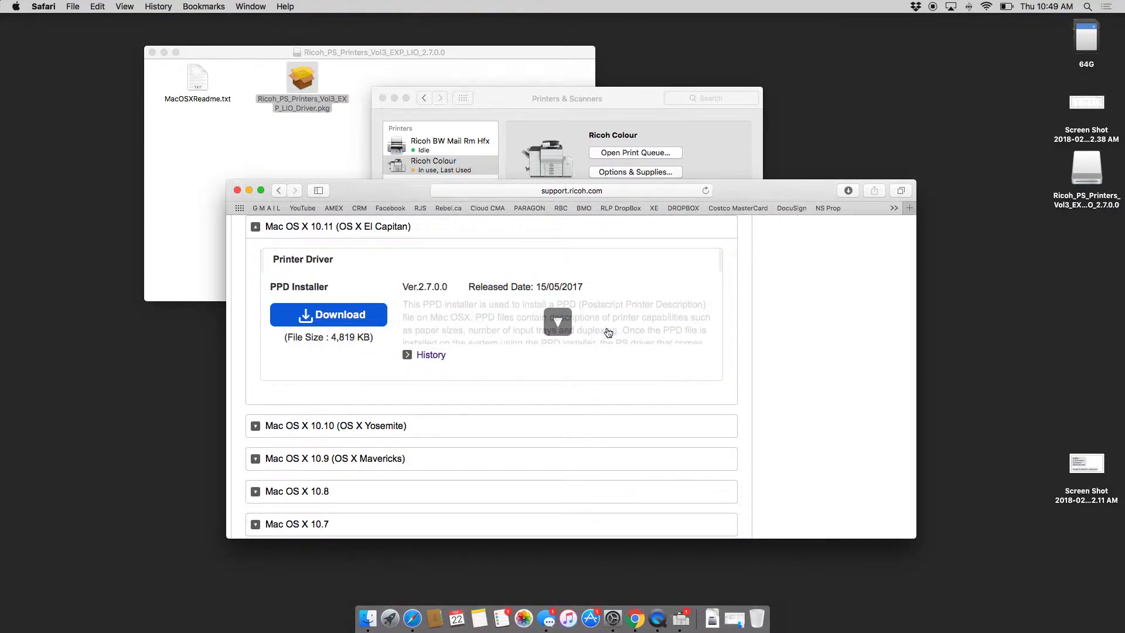
left_click(611, 194)
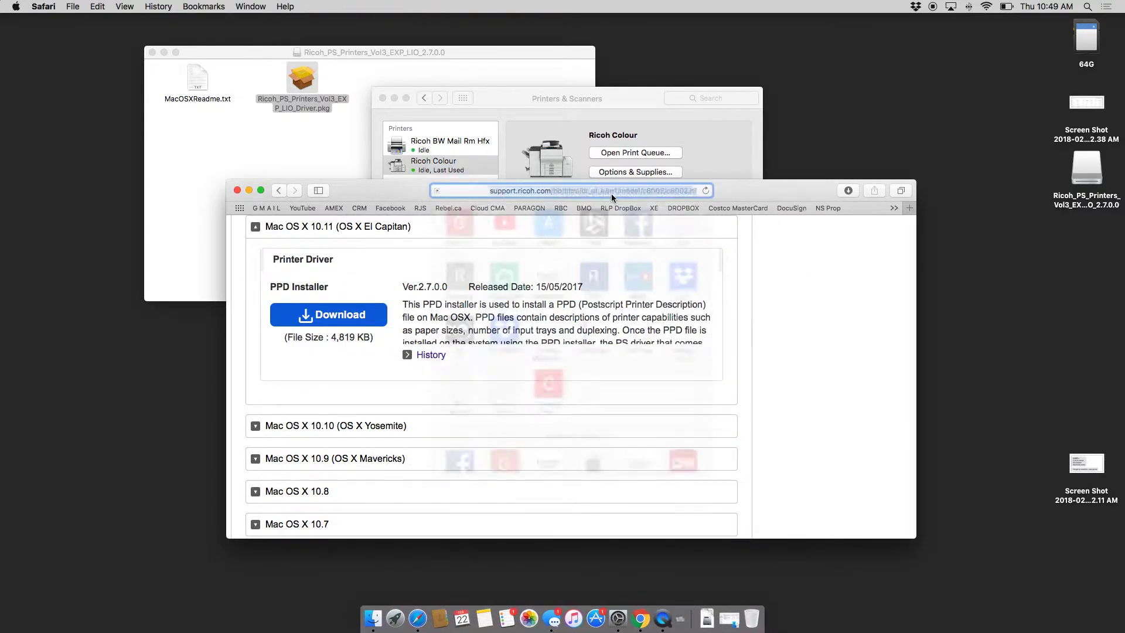
type("192.168.10.240")
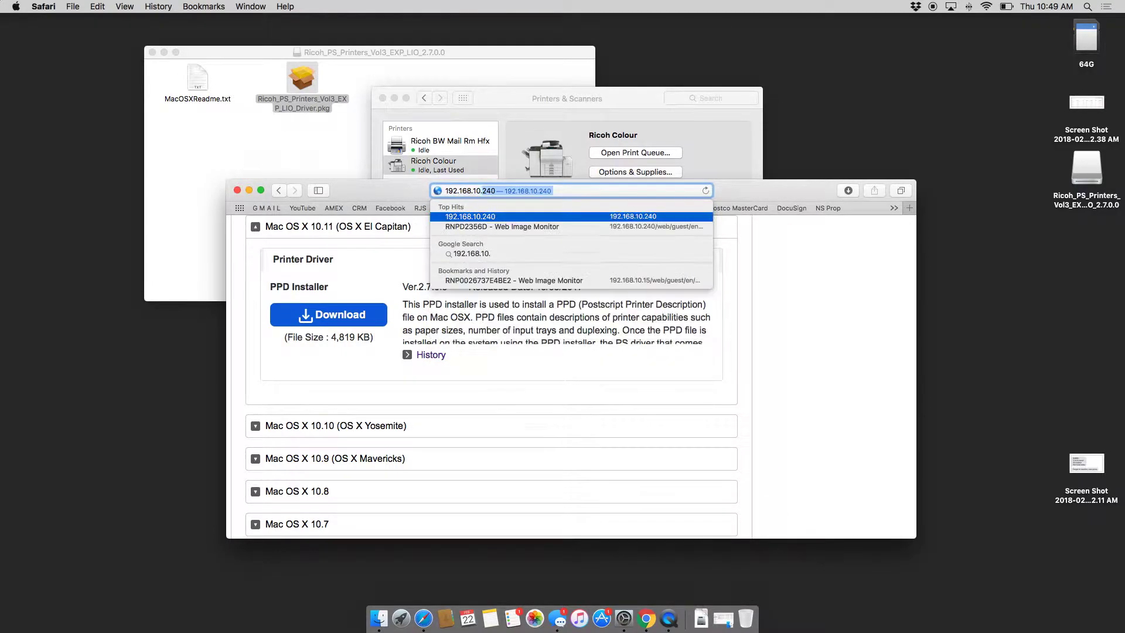
type("15")
key("Return")
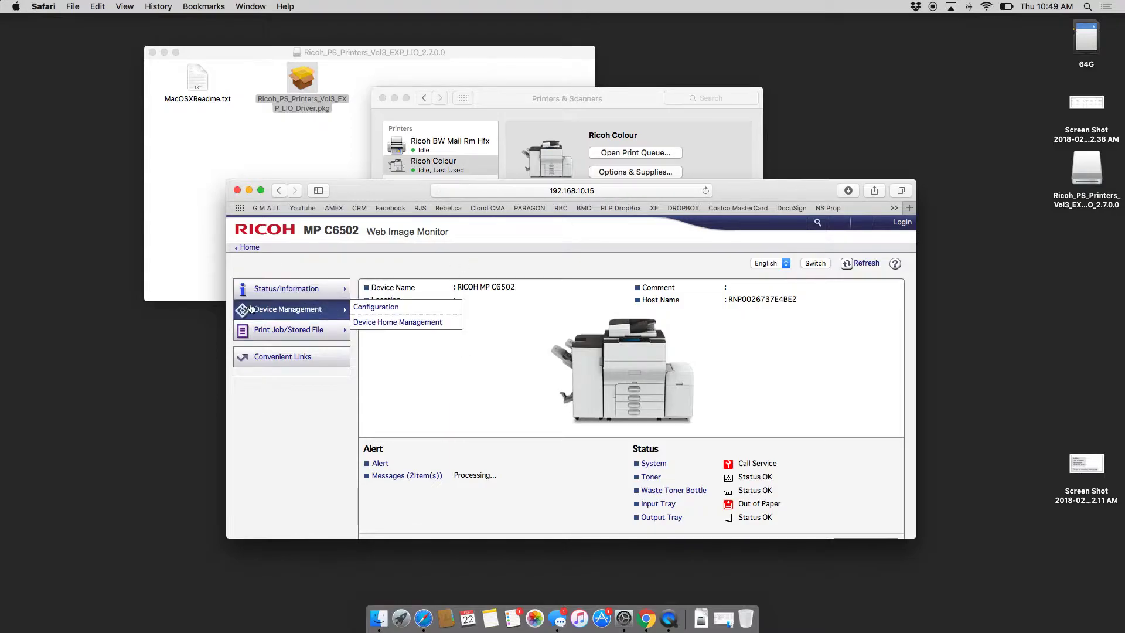
mouse_move(289, 330)
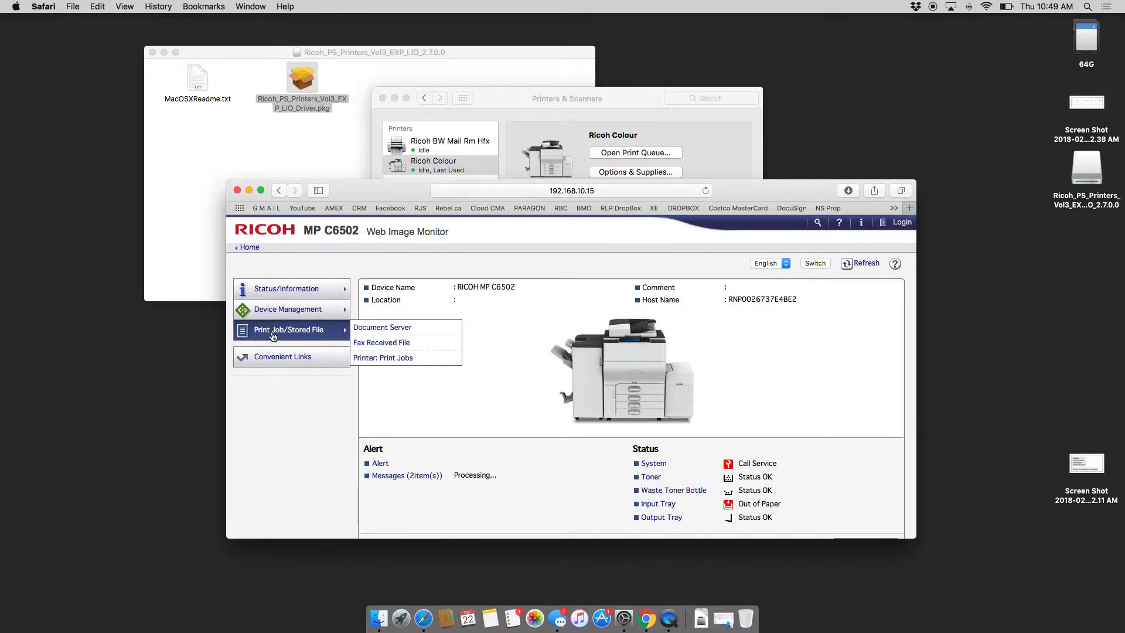
left_click(361, 331)
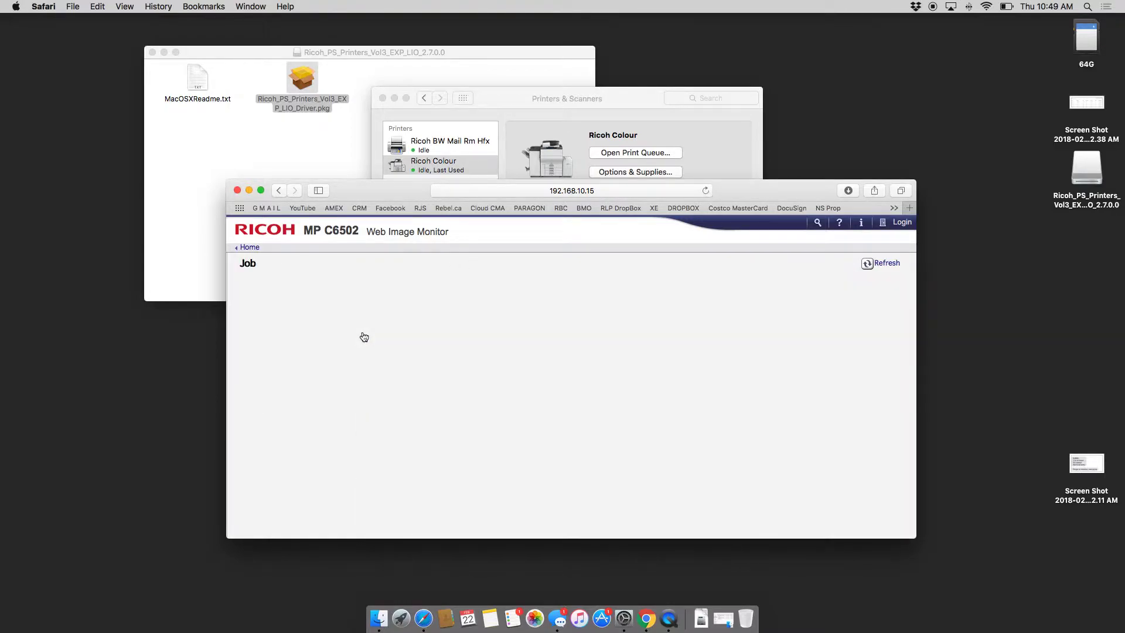
left_click(302, 410)
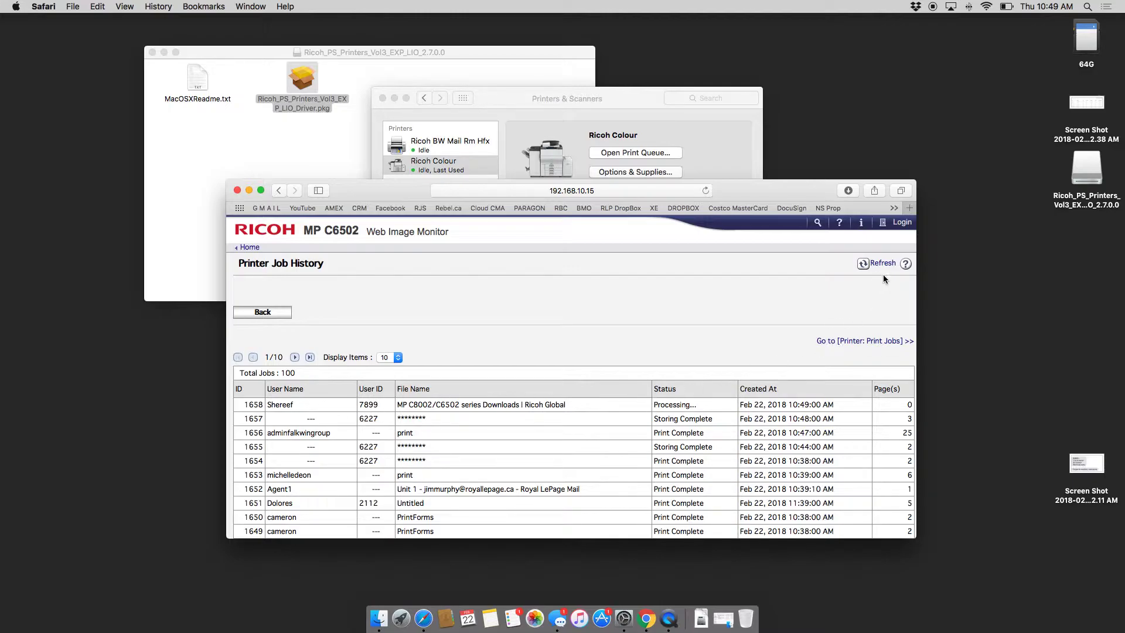
left_click(870, 264)
Begin adding a printer by IP address, entering 192.168.10.240.
left_click(521, 104)
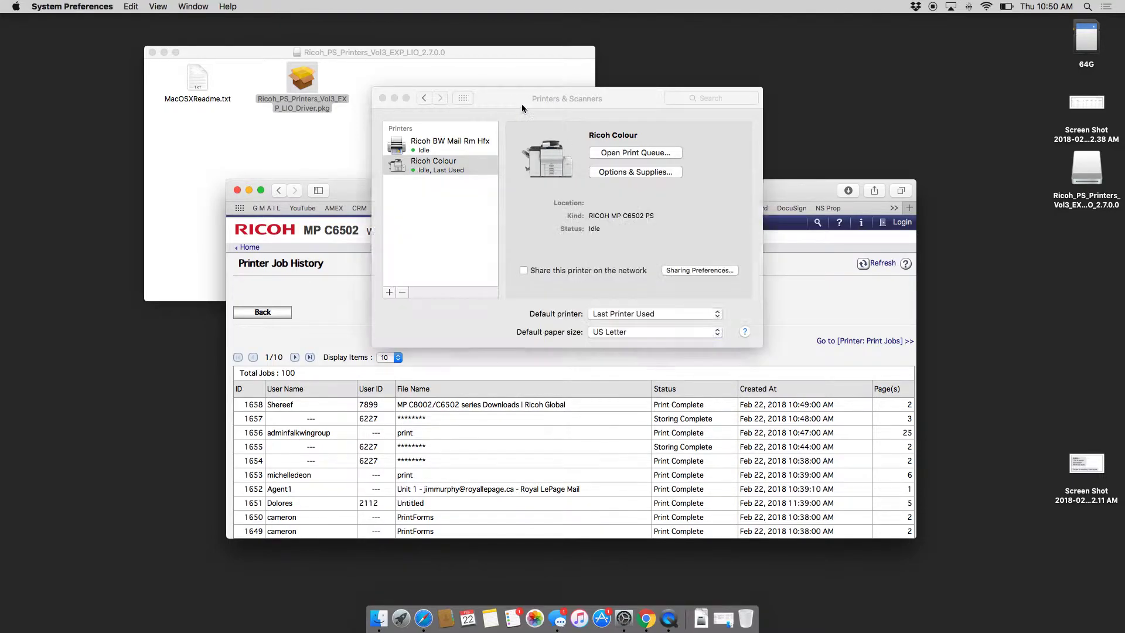
left_click(389, 293)
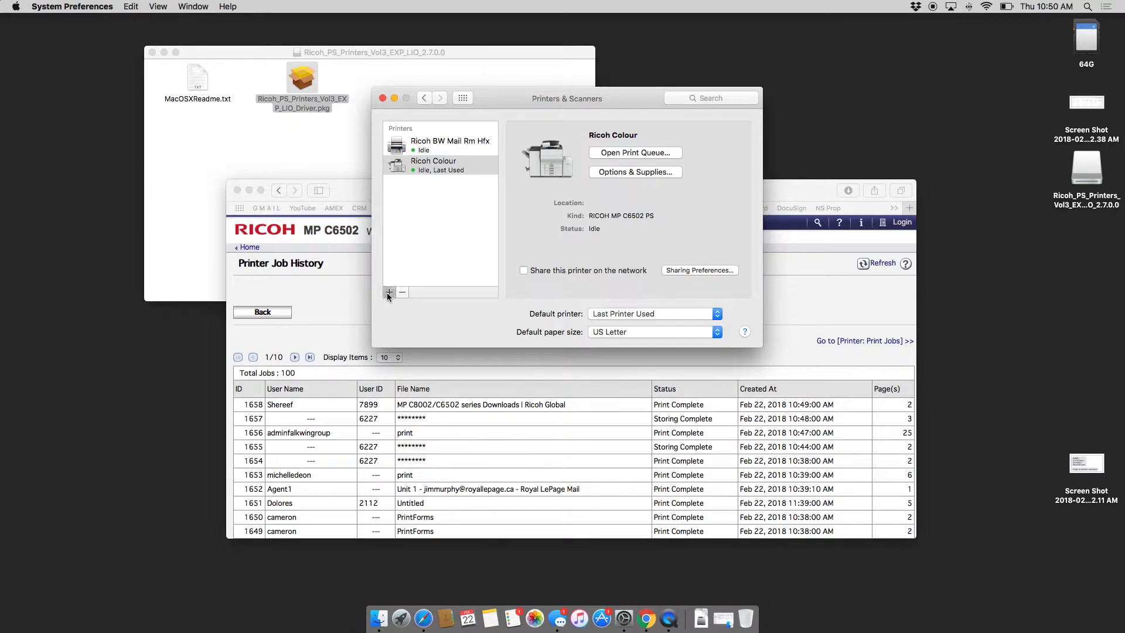
left_click(142, 145)
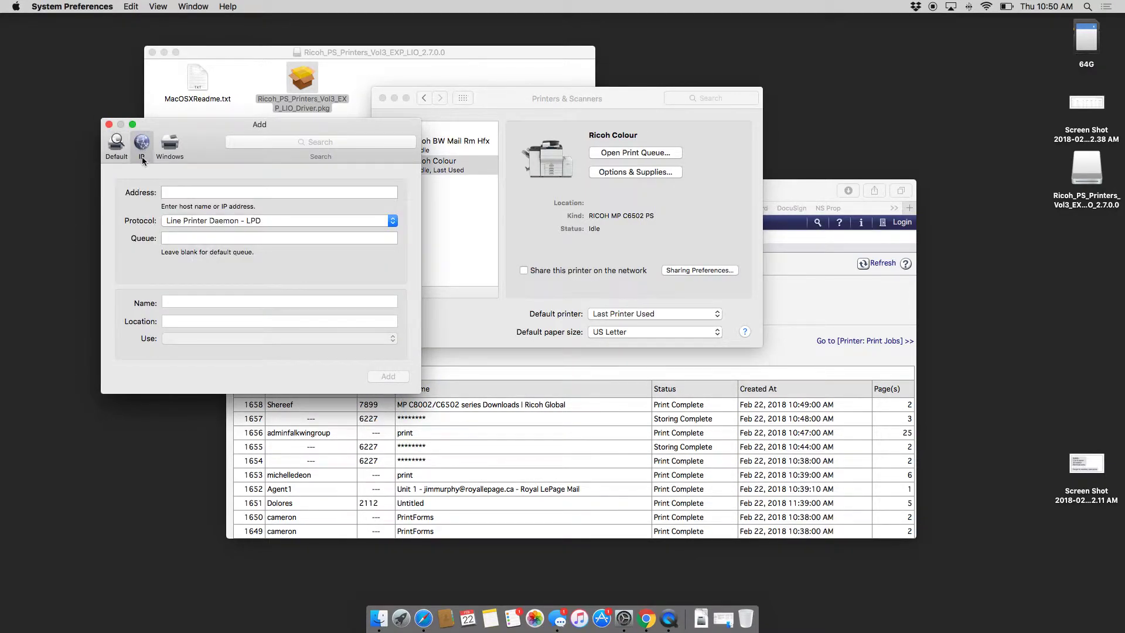
left_click(176, 194)
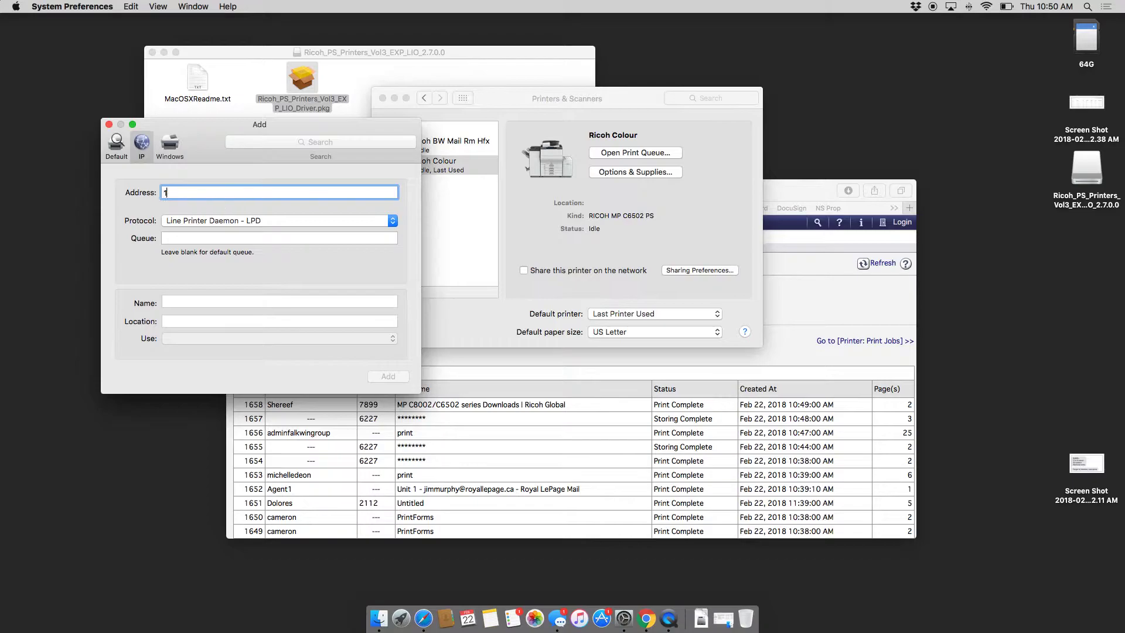
type("192.168.10.24")
type("0")
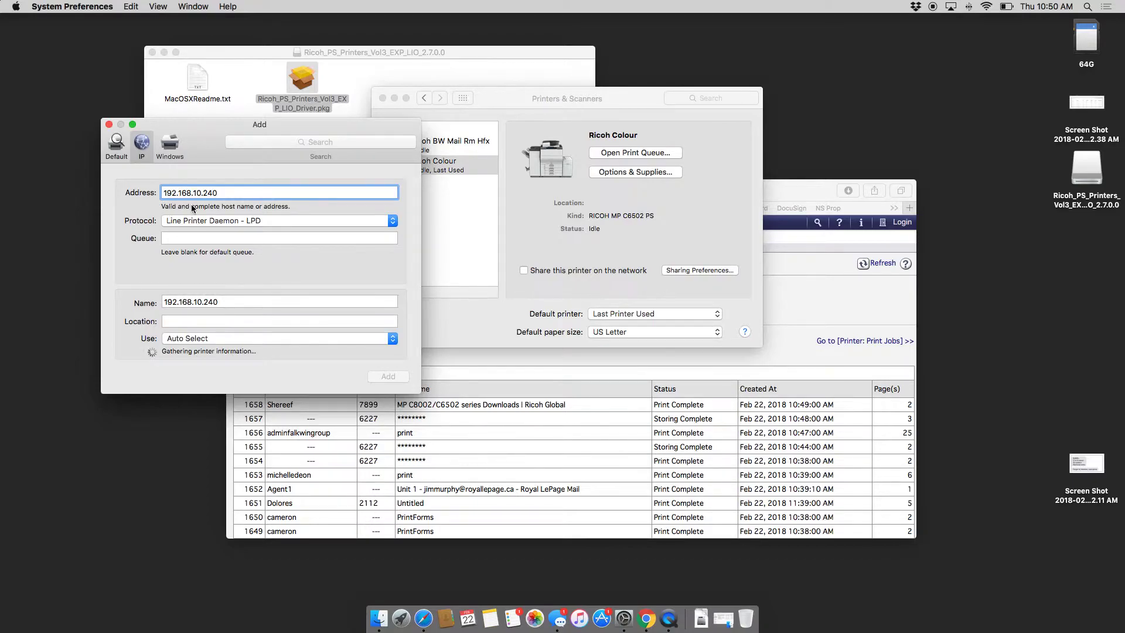
Choose Generic PCL Printer software, name it Ricoh Hallway and finish adding it.
left_click(209, 339)
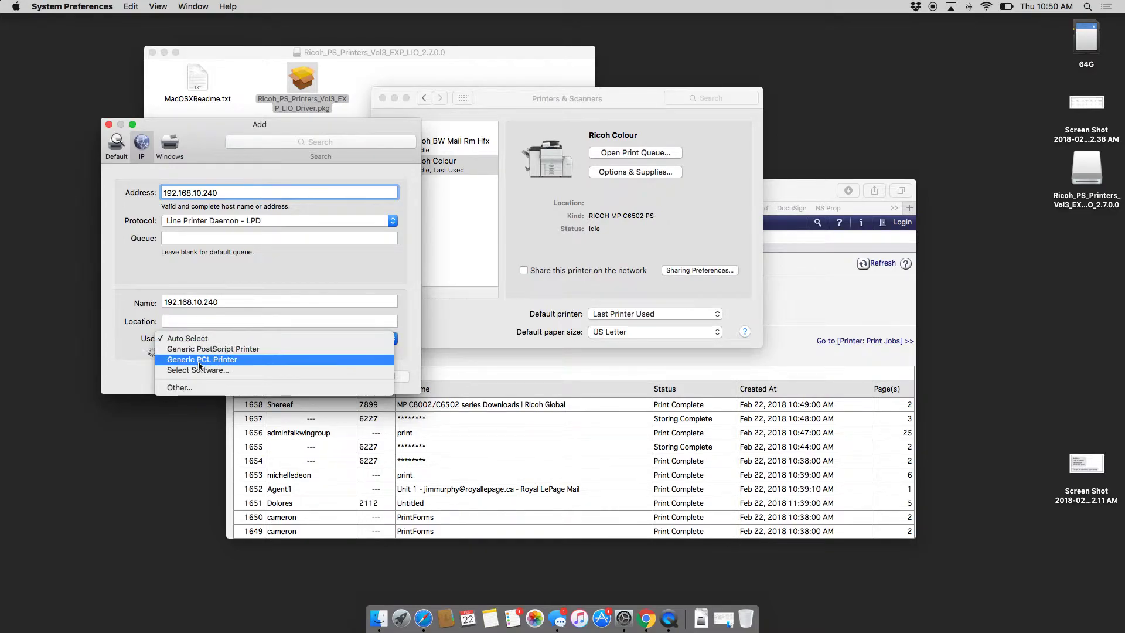
left_click(201, 360)
double_click(201, 295)
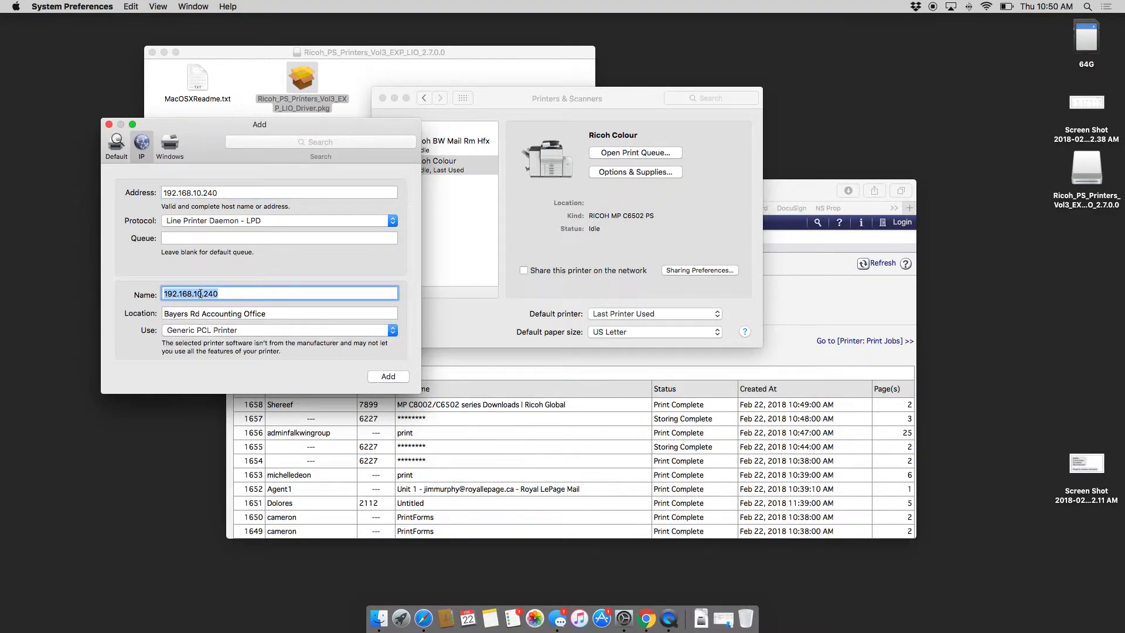
type("Ricoh Hallway")
left_click(392, 379)
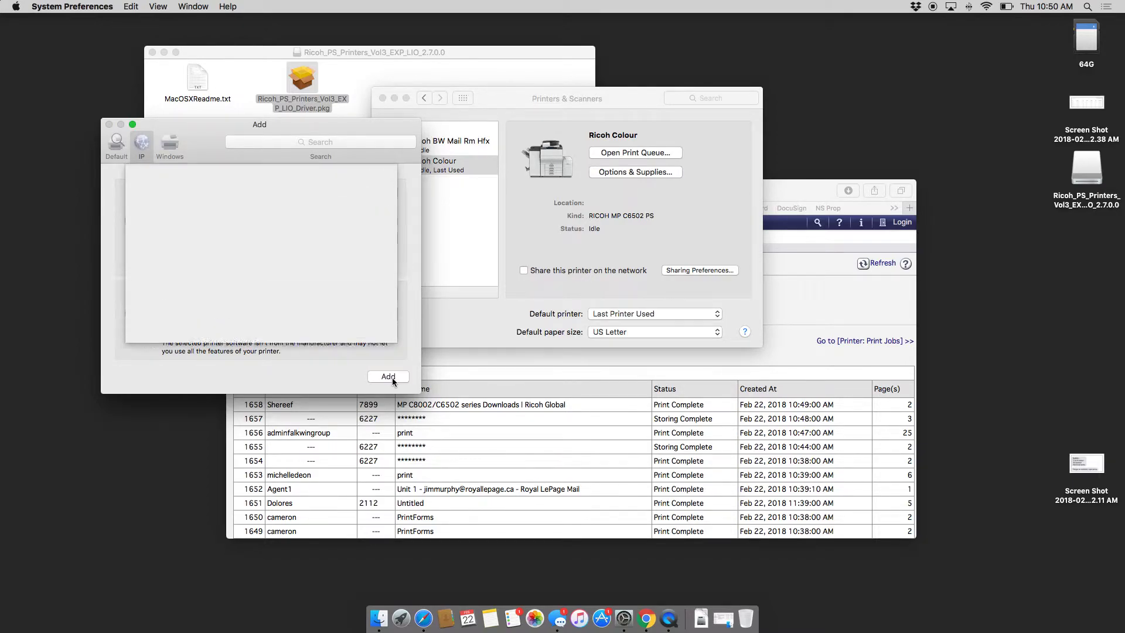
left_click(363, 360)
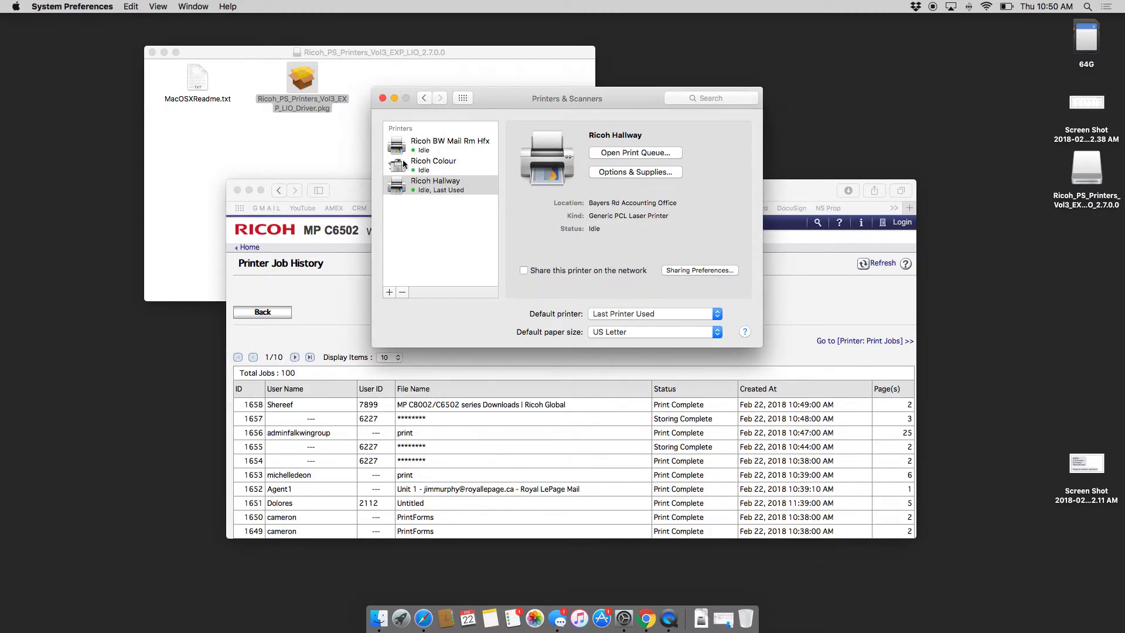
Close the Printers & Scanners pane and the Safari window.
left_click(382, 98)
left_click(237, 191)
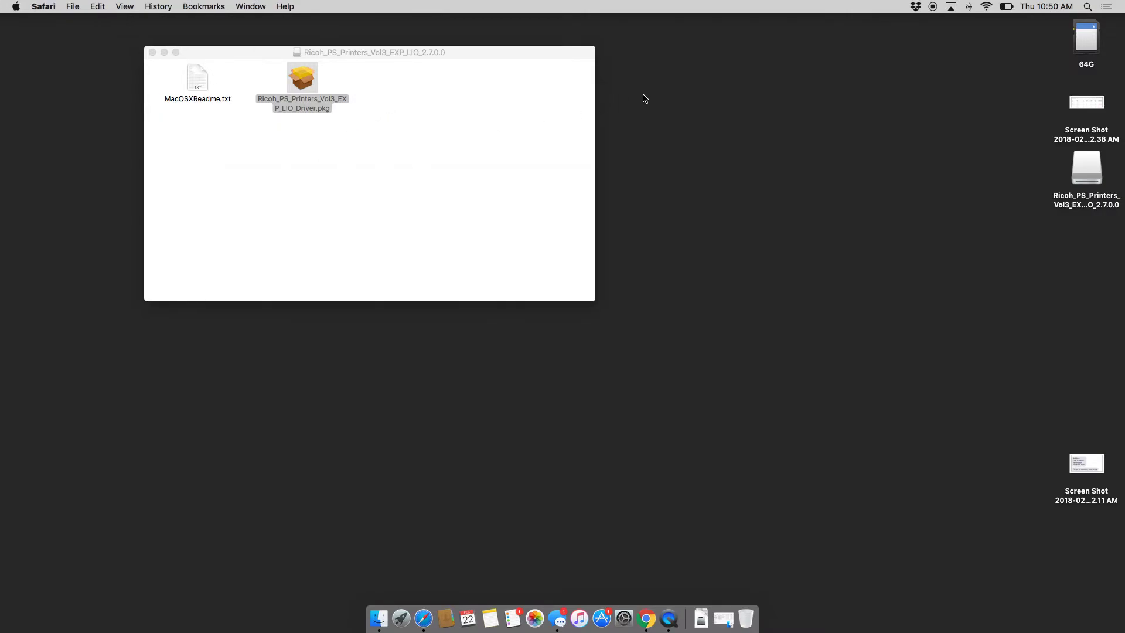